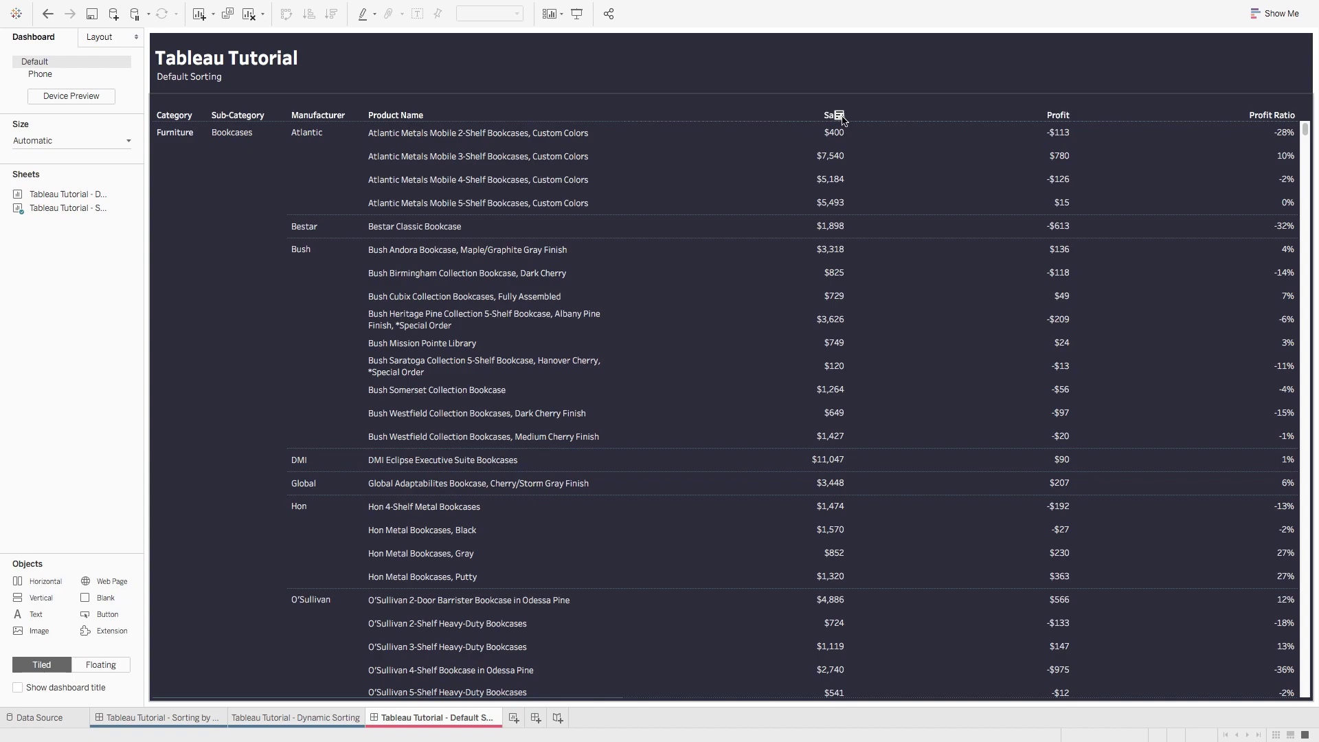
# - Sort the Default Sorting table's products by Sales, toggling between descending and ascending
pyautogui.click(839, 115)
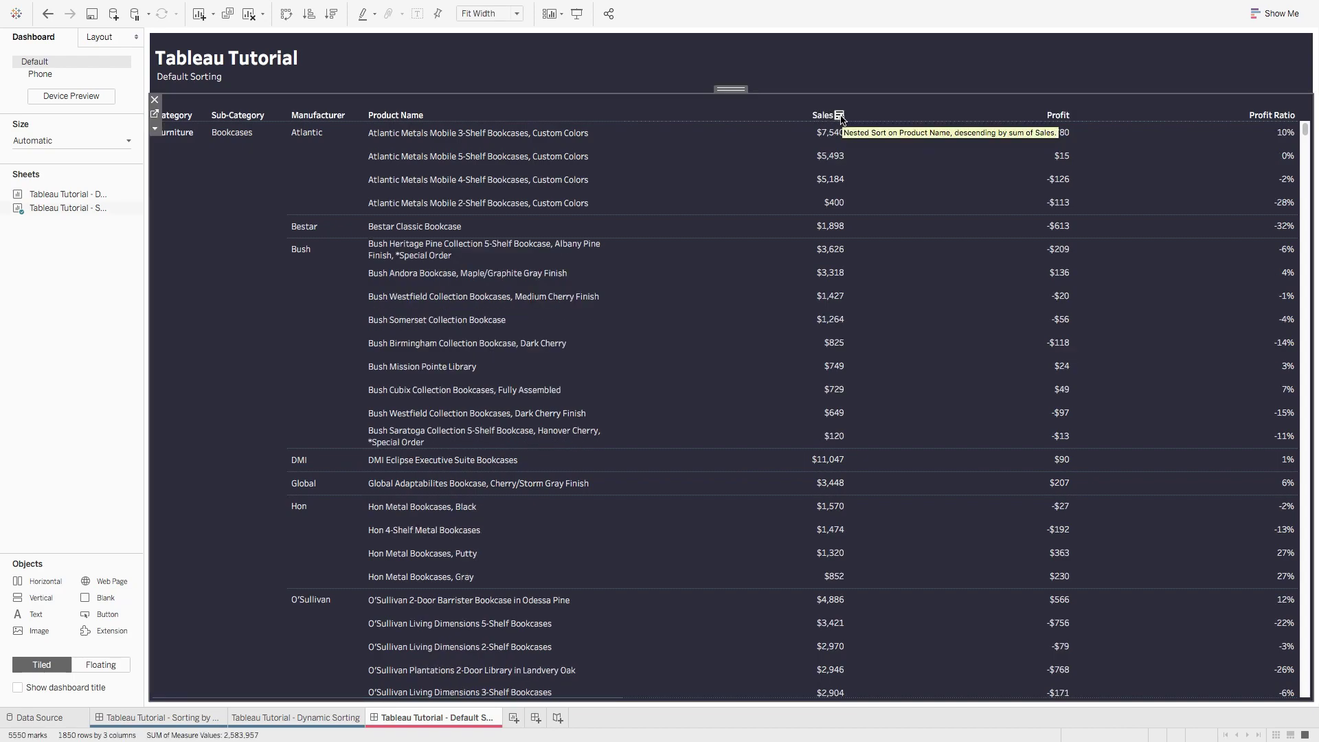
pyautogui.click(840, 115)
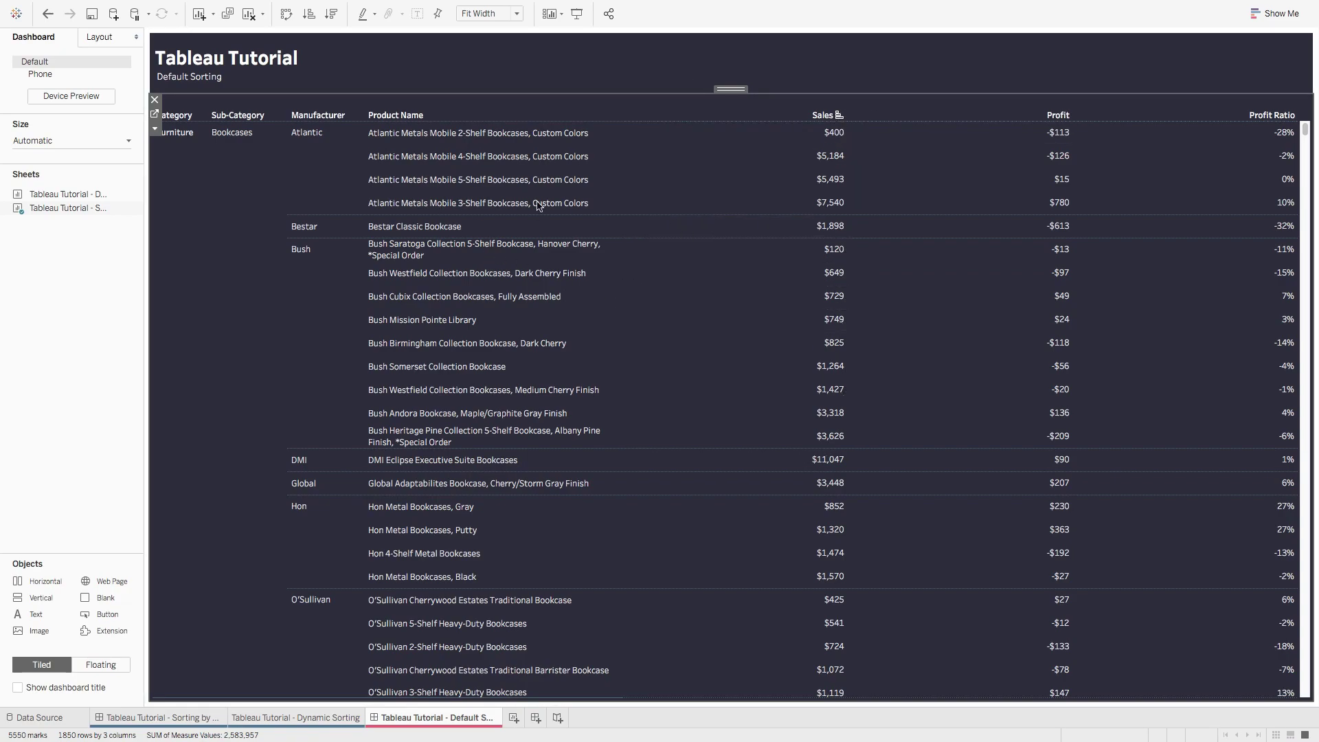
pyautogui.click(839, 115)
pyautogui.click(839, 116)
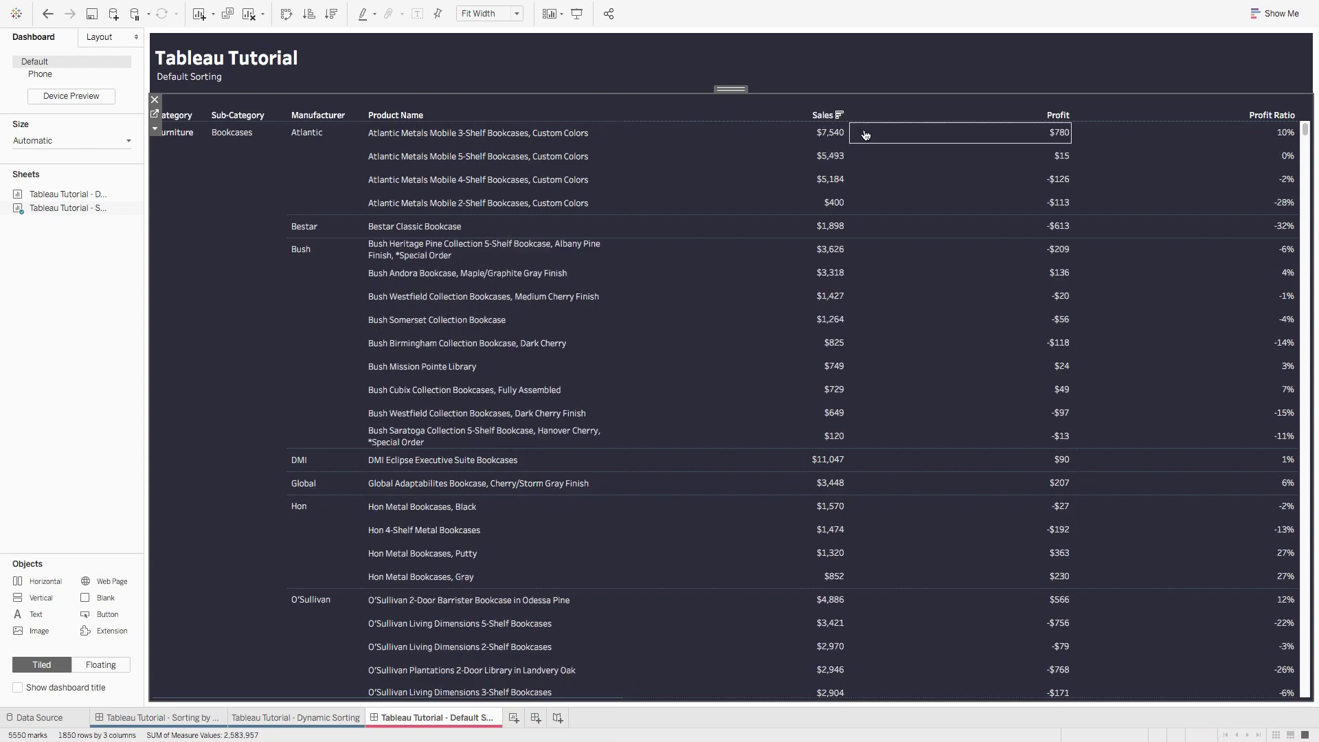
# - Sort by Sales ascending once more, clear the sort, and go to the Sorting By Dimensions and Measures dashboard
pyautogui.click(838, 115)
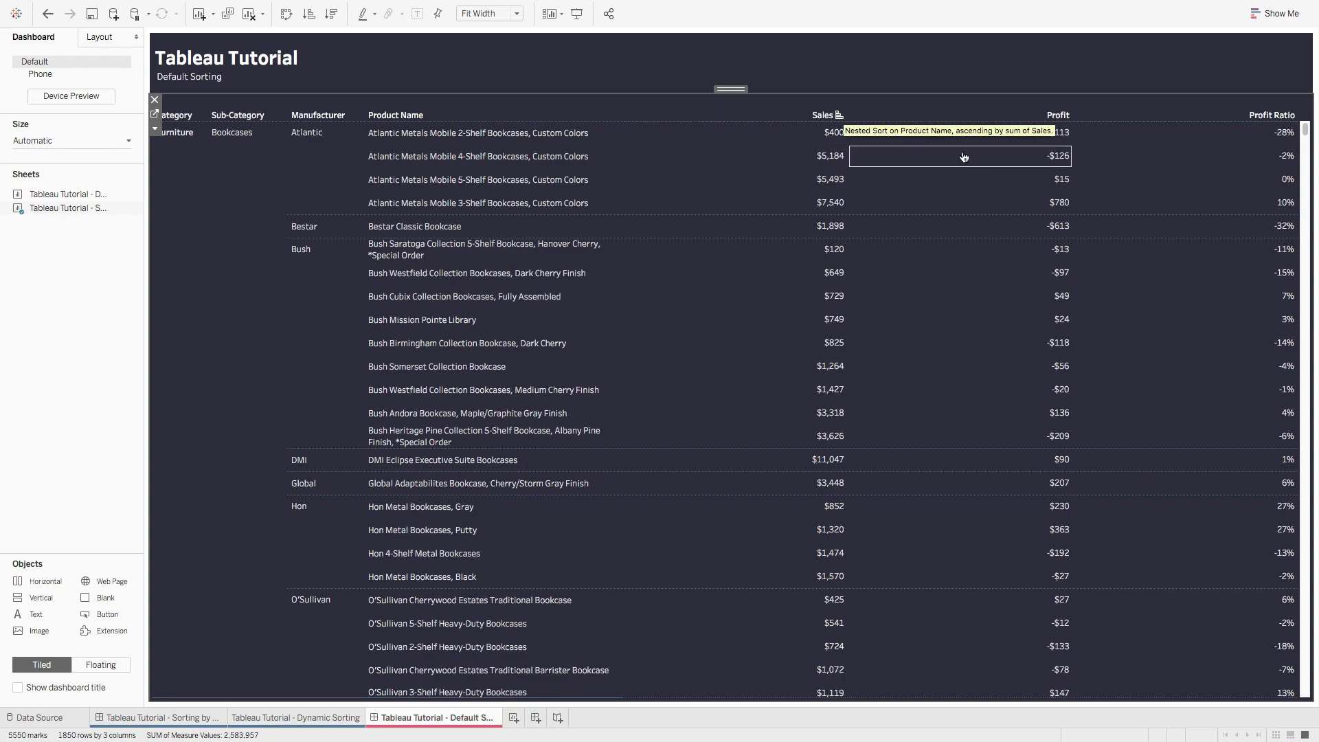
pyautogui.click(838, 115)
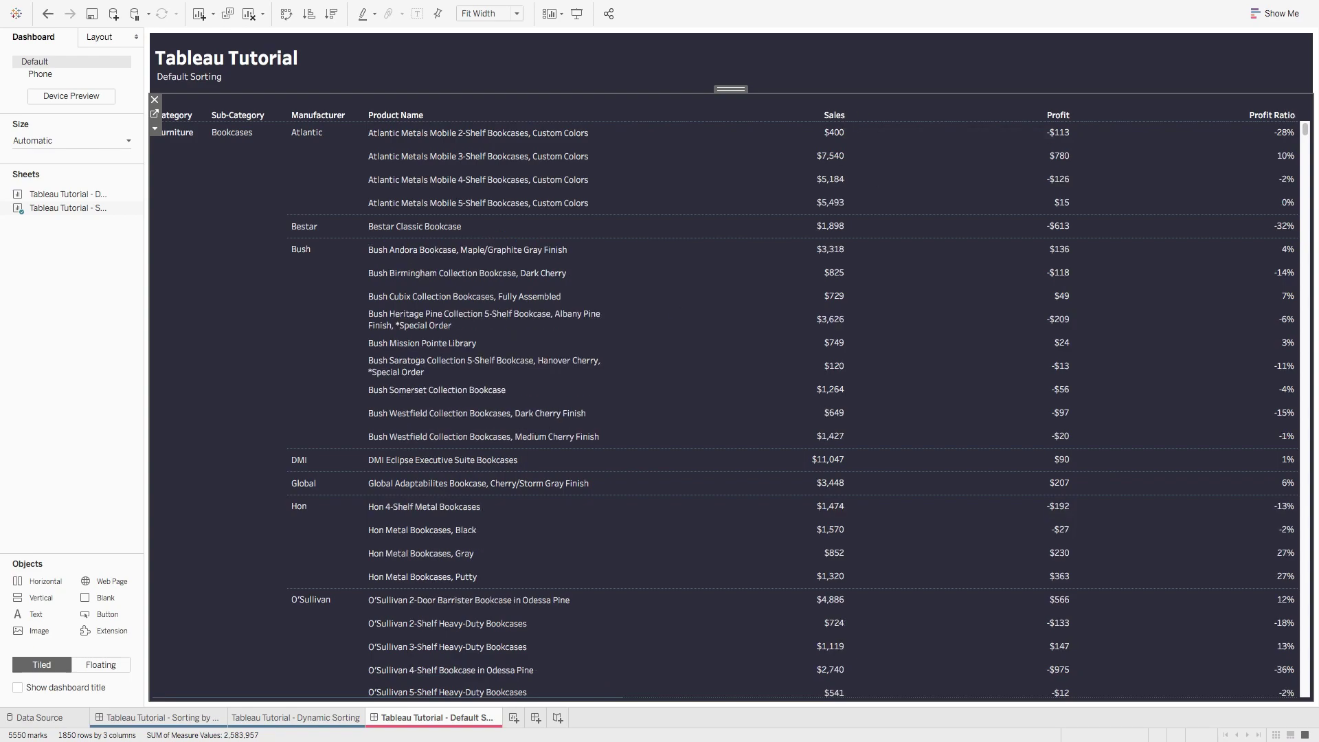
pyautogui.click(157, 717)
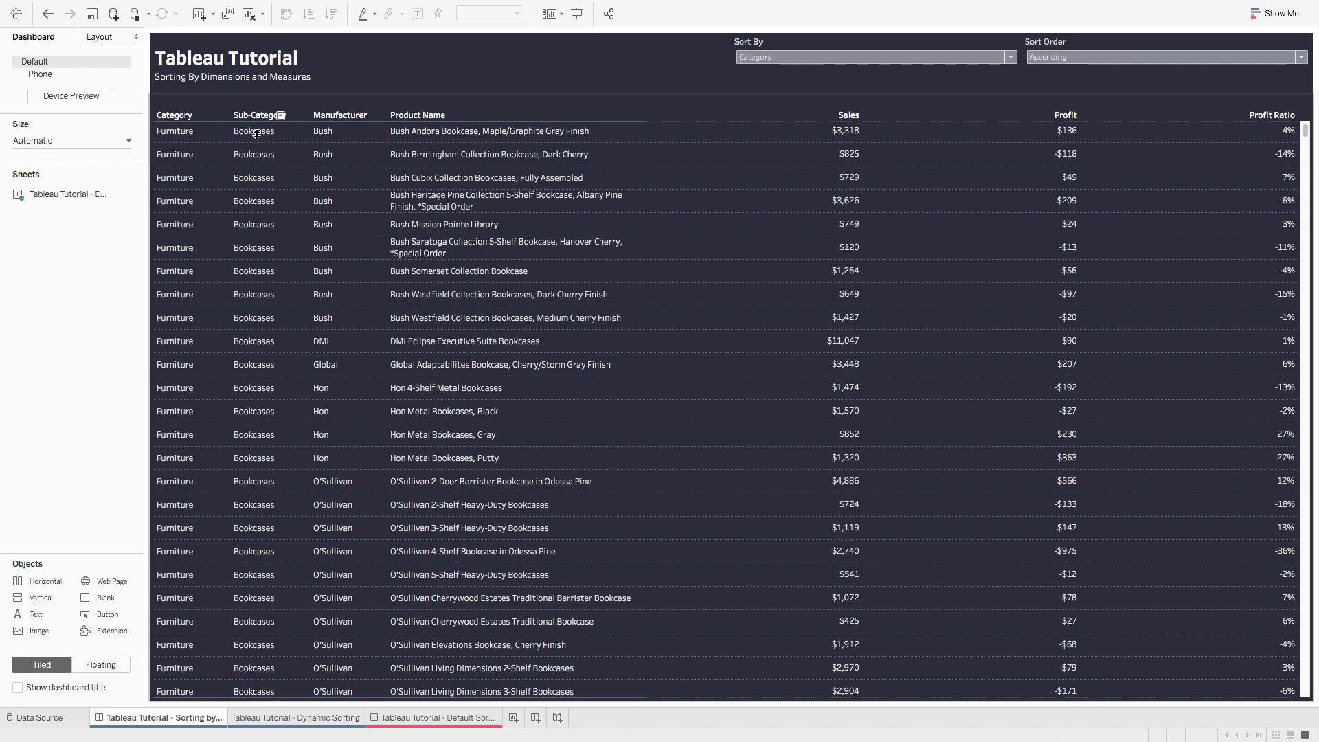
# - Try Sort By Sub-Category, Sort Order Descending, then Sort By Profit
pyautogui.click(846, 60)
pyautogui.click(776, 84)
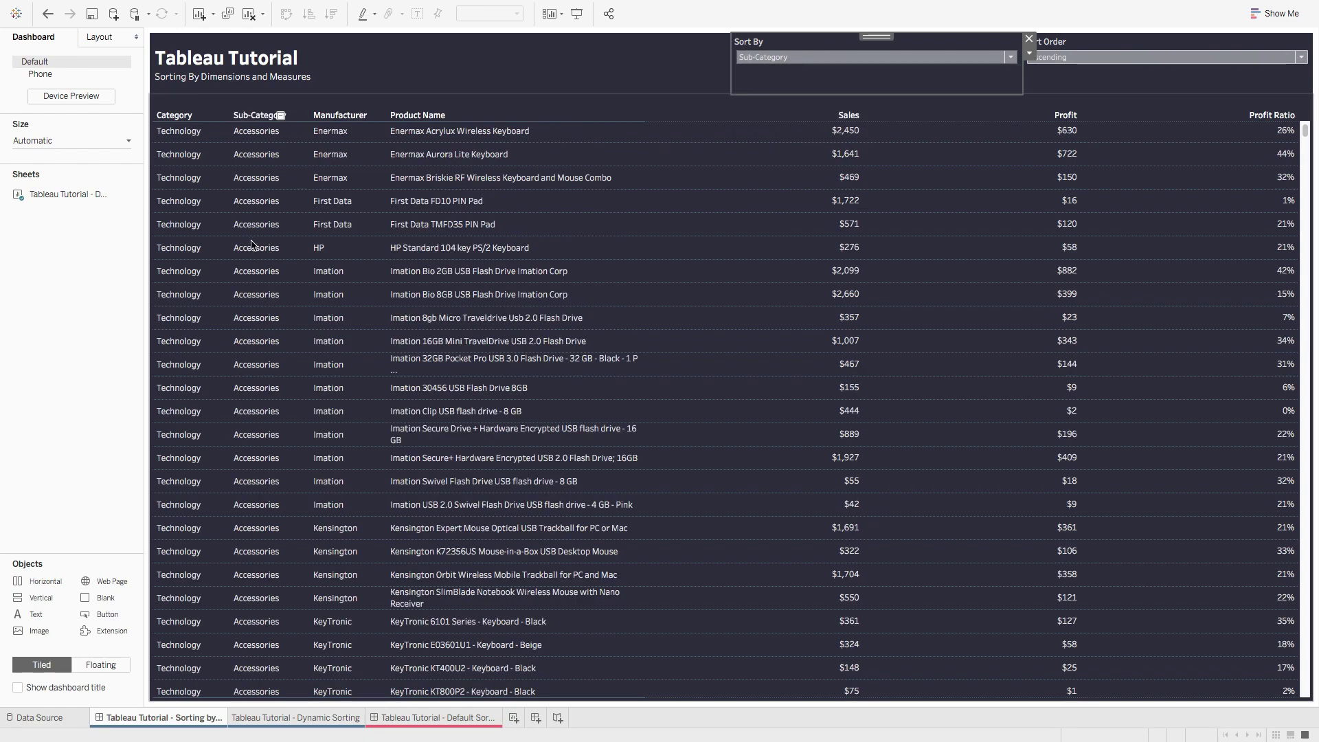
pyautogui.click(1058, 58)
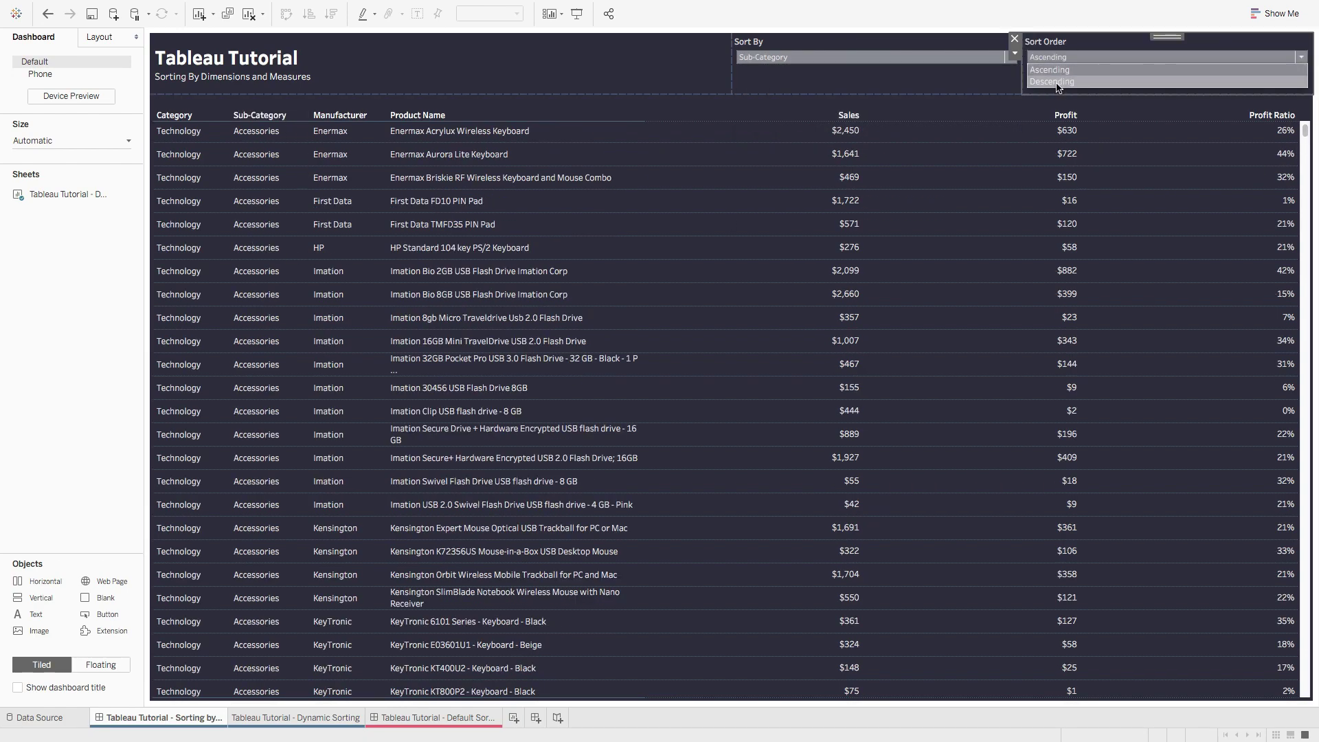
pyautogui.click(1059, 81)
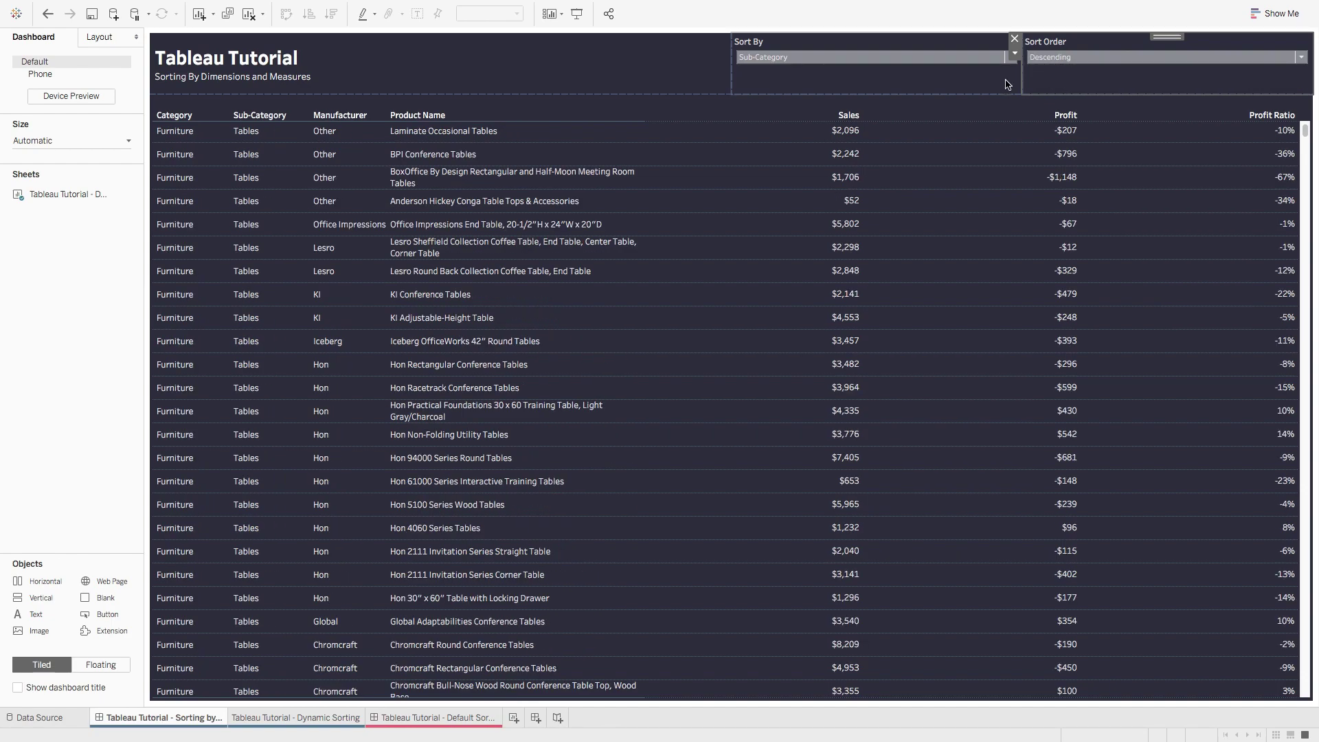
pyautogui.click(800, 61)
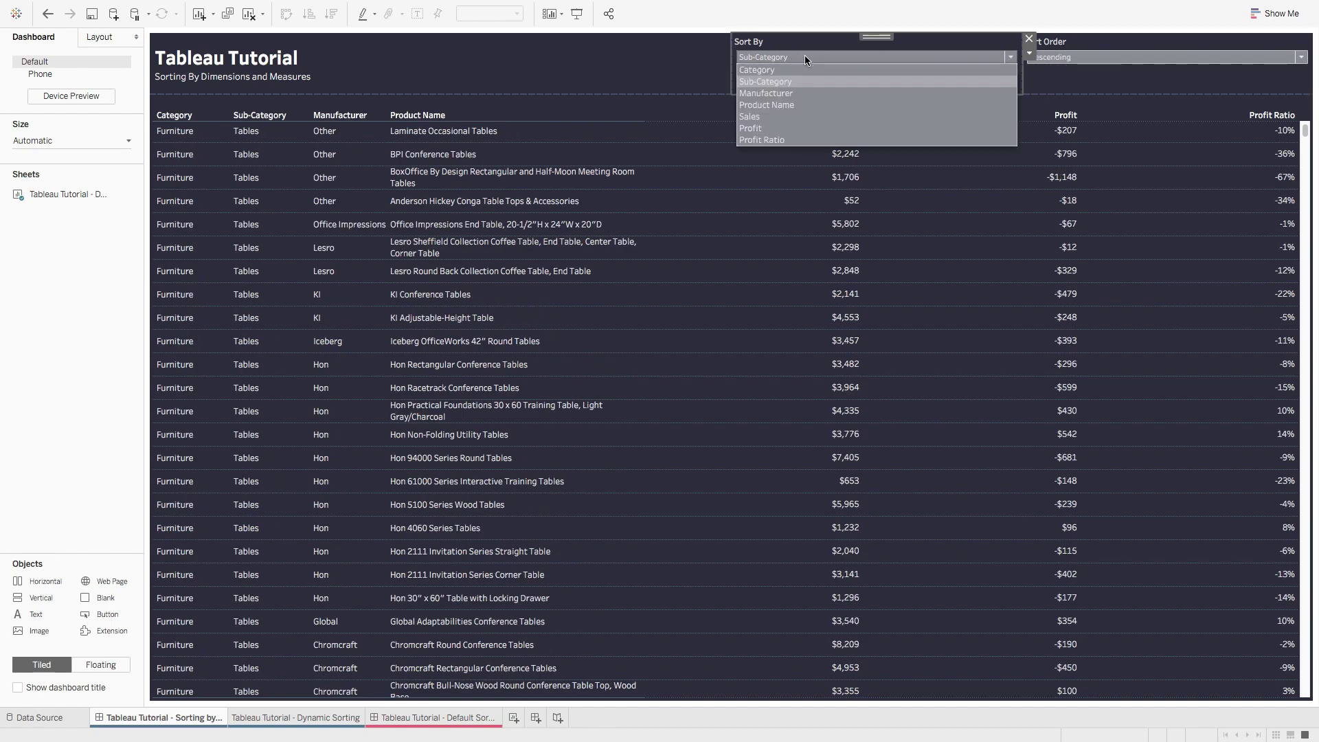
pyautogui.click(773, 128)
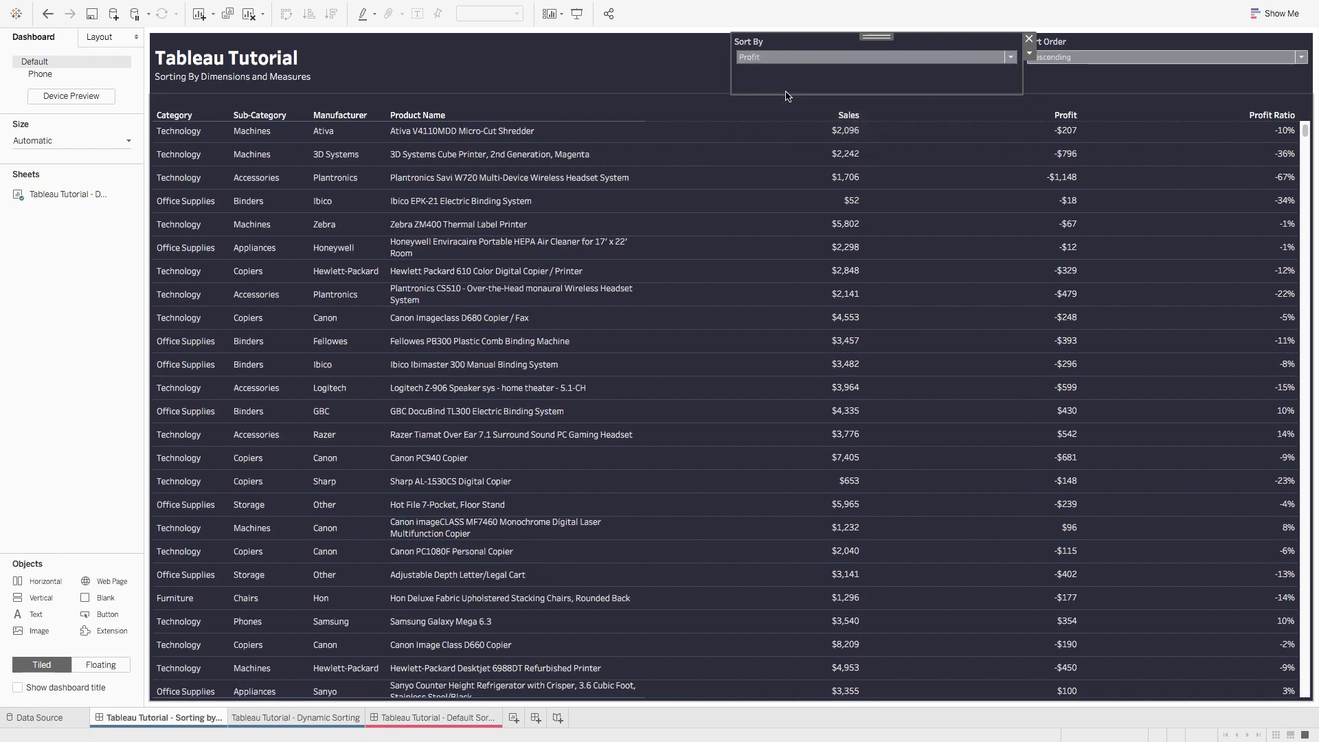
# - Set Sort By to Sales with Ascending order, clear the selection, and go to the Dynamic Sorting worksheet
pyautogui.click(793, 59)
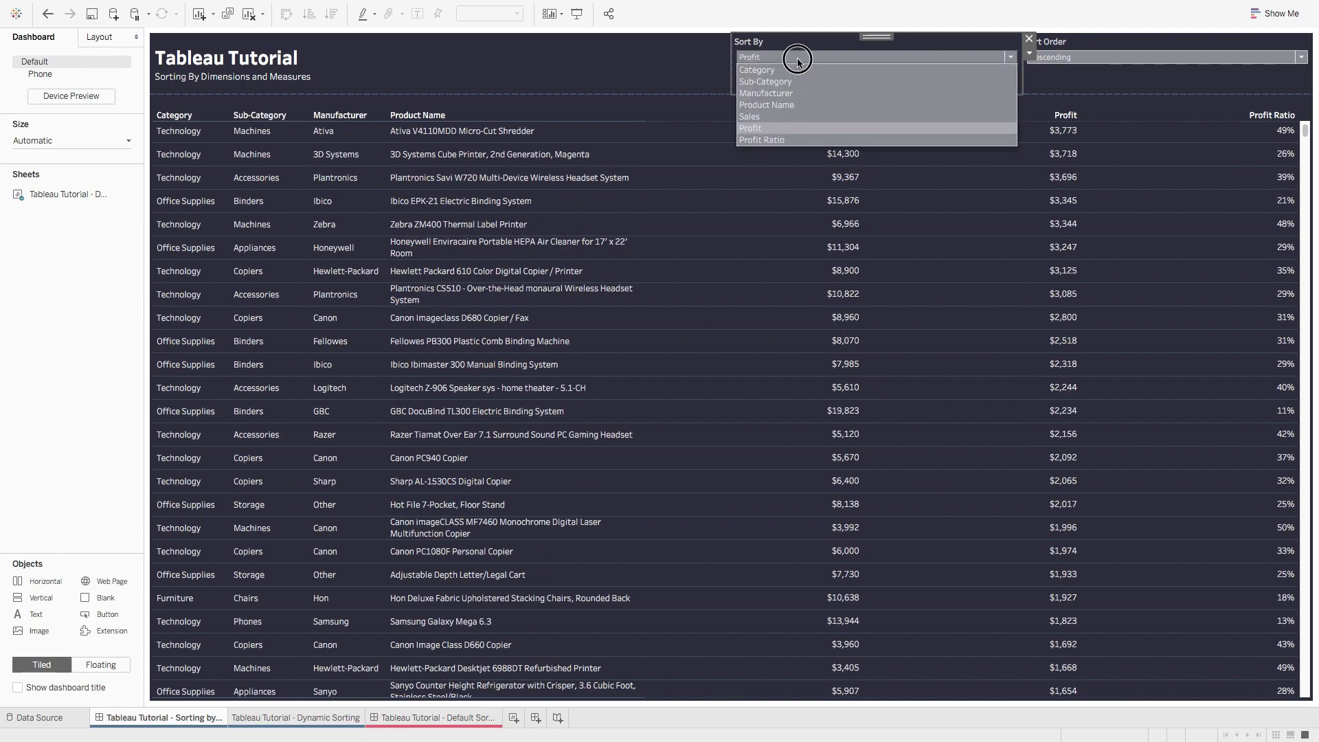
pyautogui.click(767, 117)
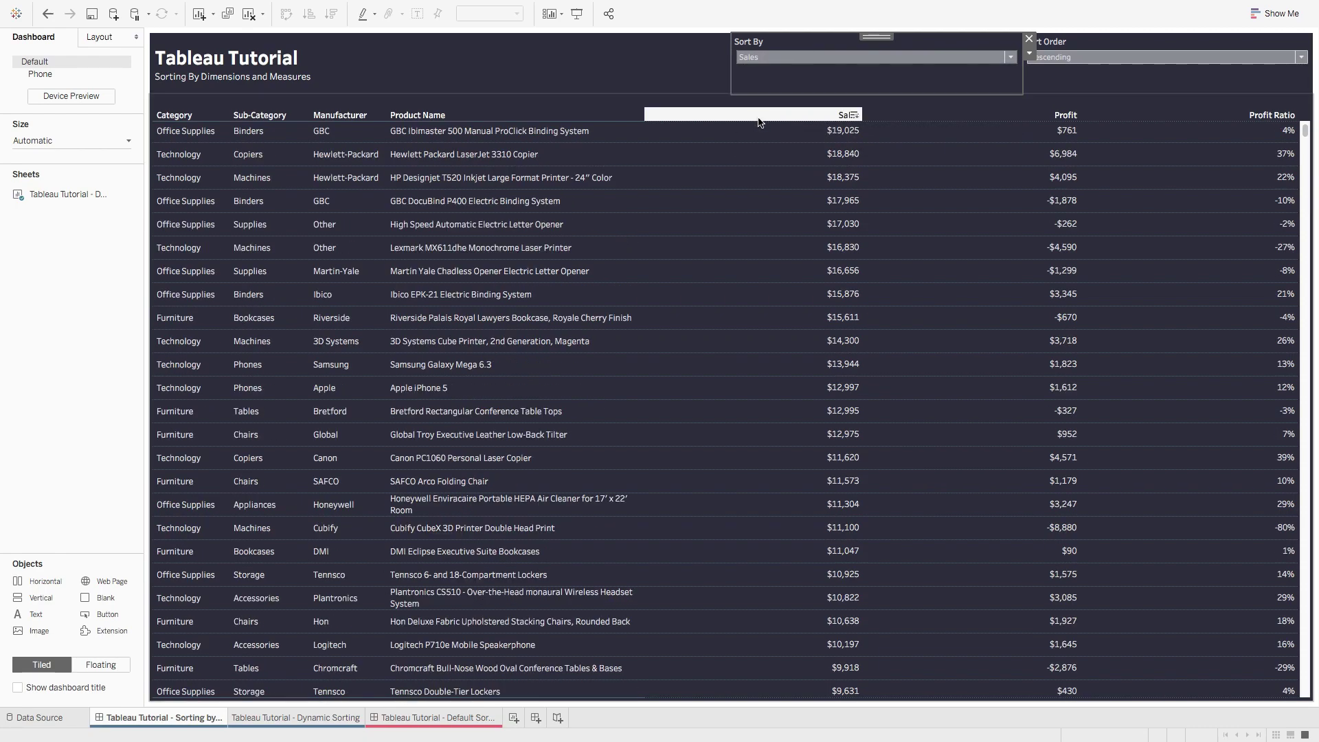
pyautogui.click(1077, 58)
pyautogui.click(1075, 71)
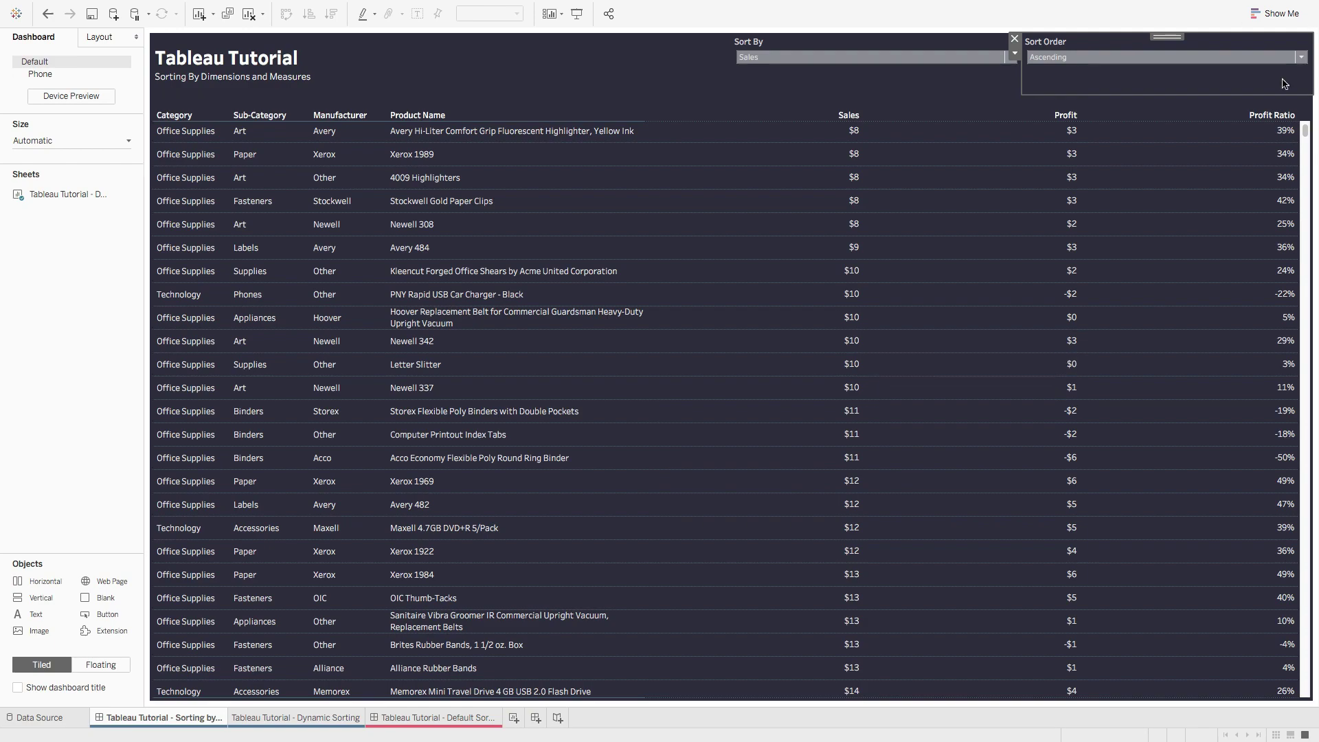
pyautogui.click(617, 57)
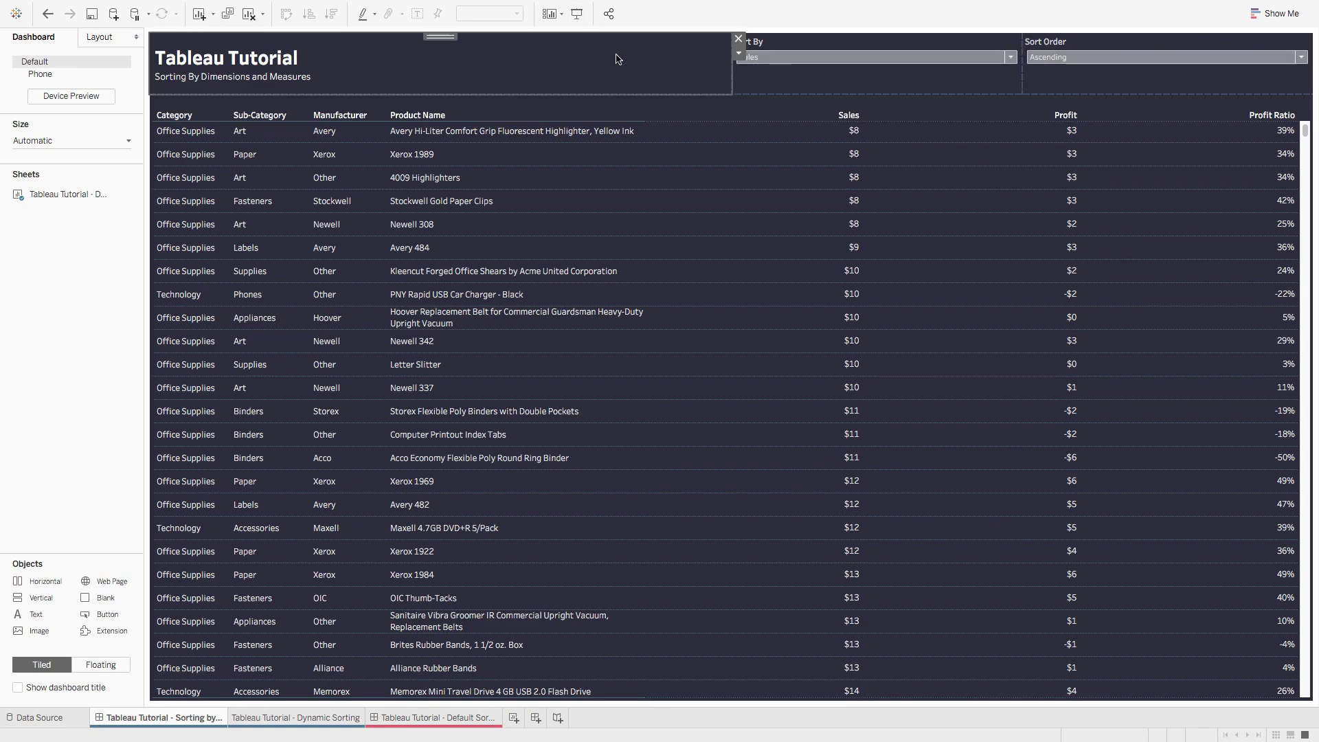
pyautogui.click(42, 300)
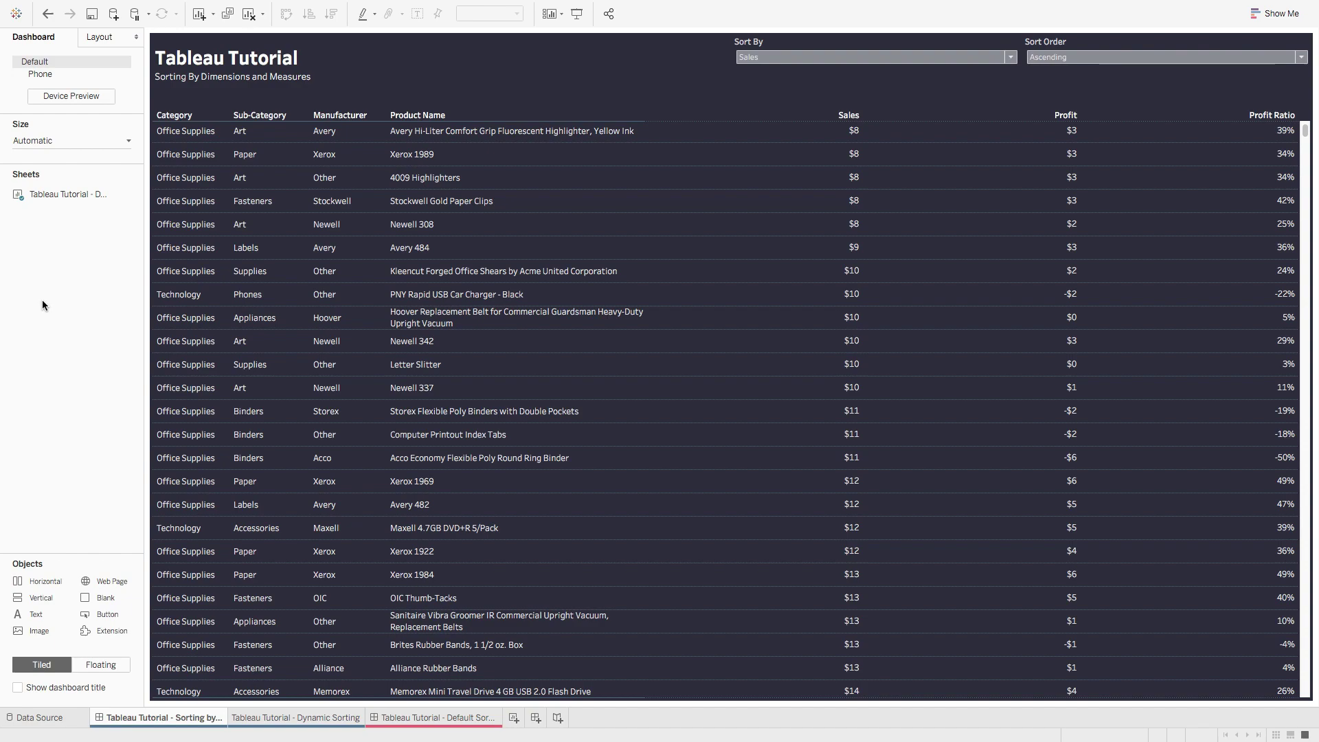
pyautogui.click(298, 718)
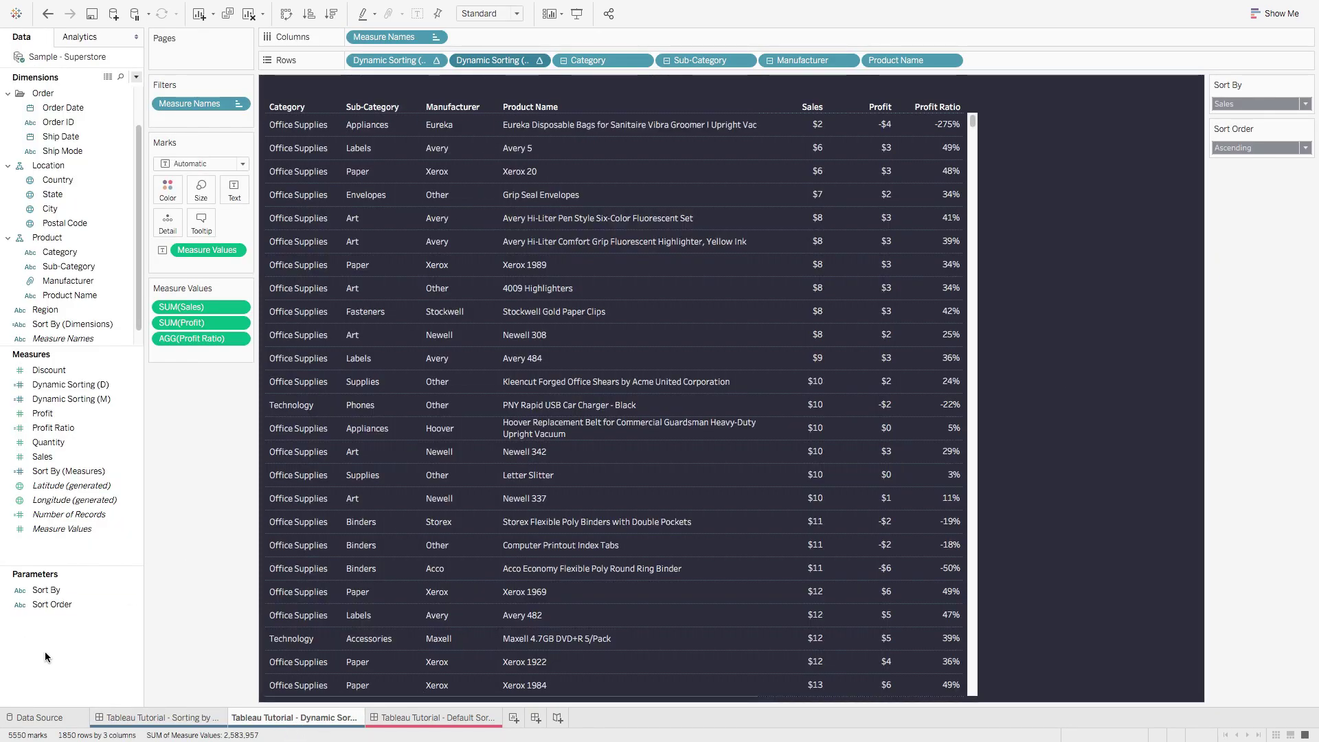
# - Review the Sort By parameter's seven allowed values and close it unchanged, then select the Sort Order parameter
pyautogui.click(136, 77)
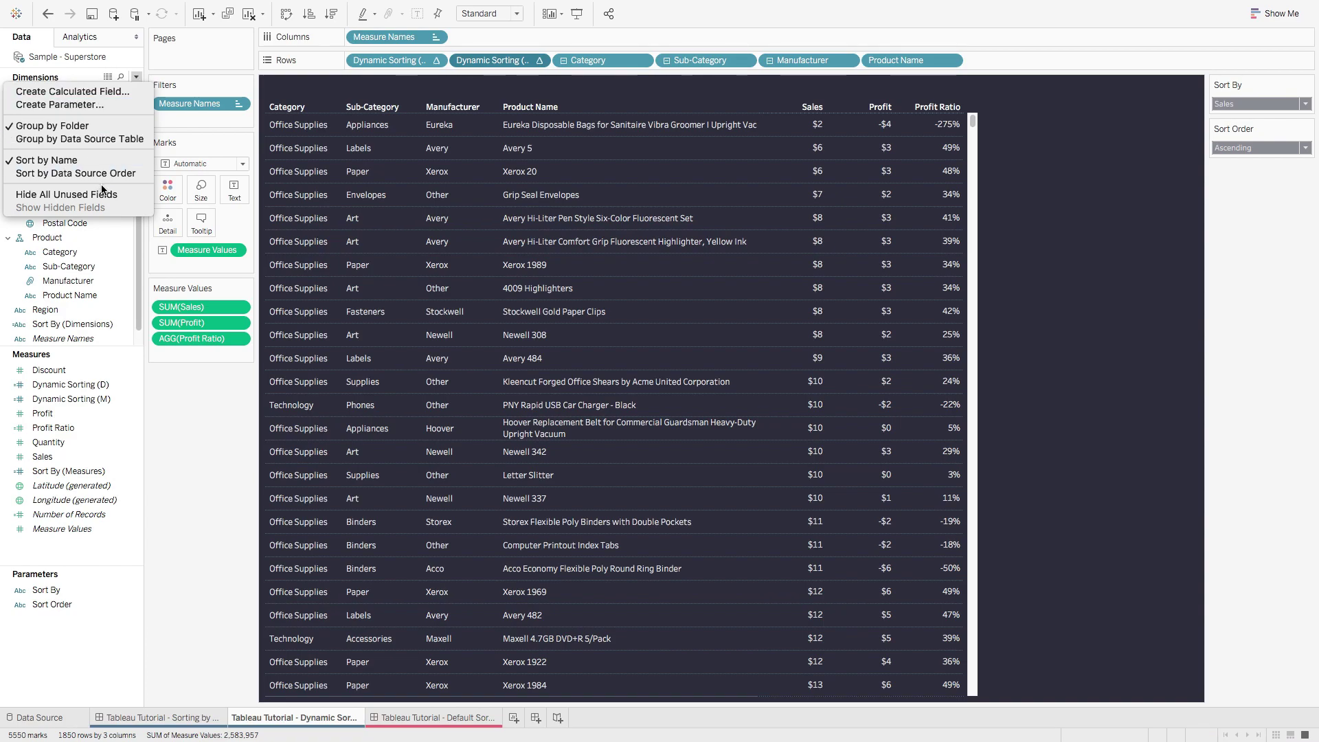
pyautogui.click(177, 603)
pyautogui.rightClick(61, 590)
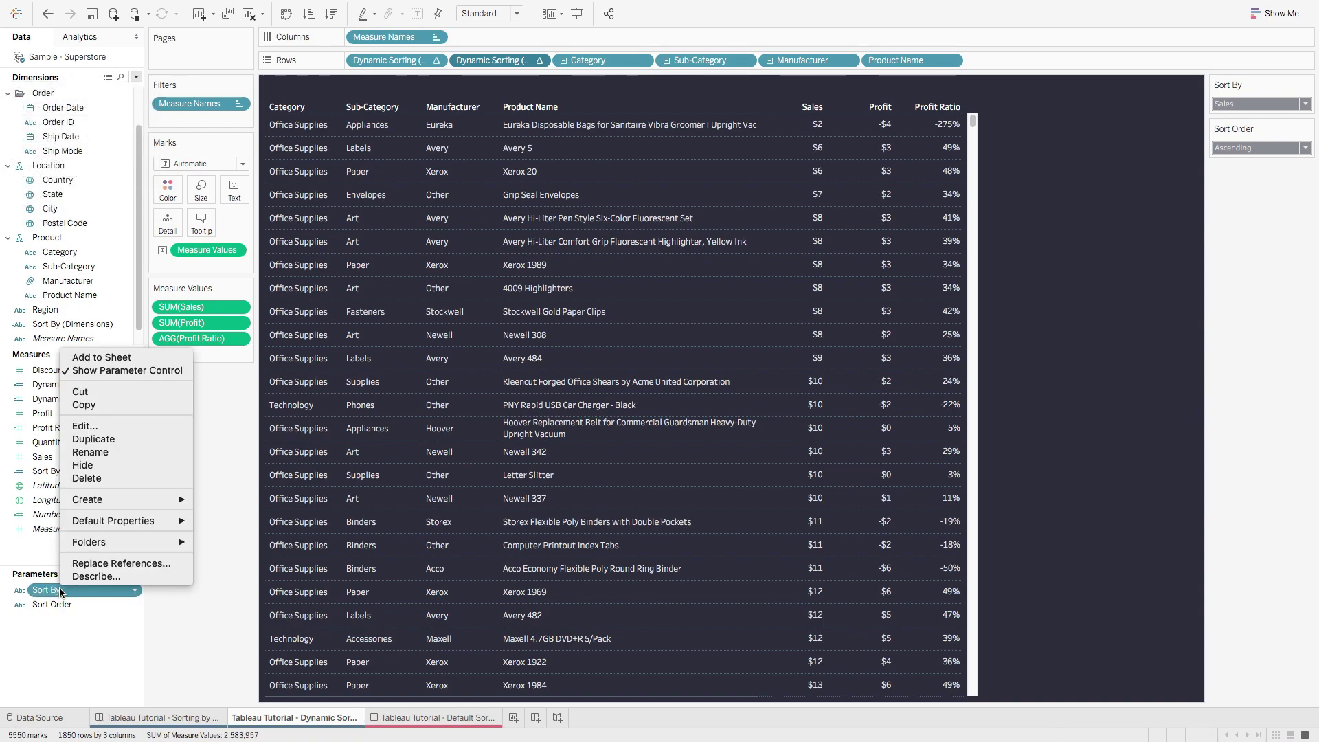
pyautogui.click(110, 424)
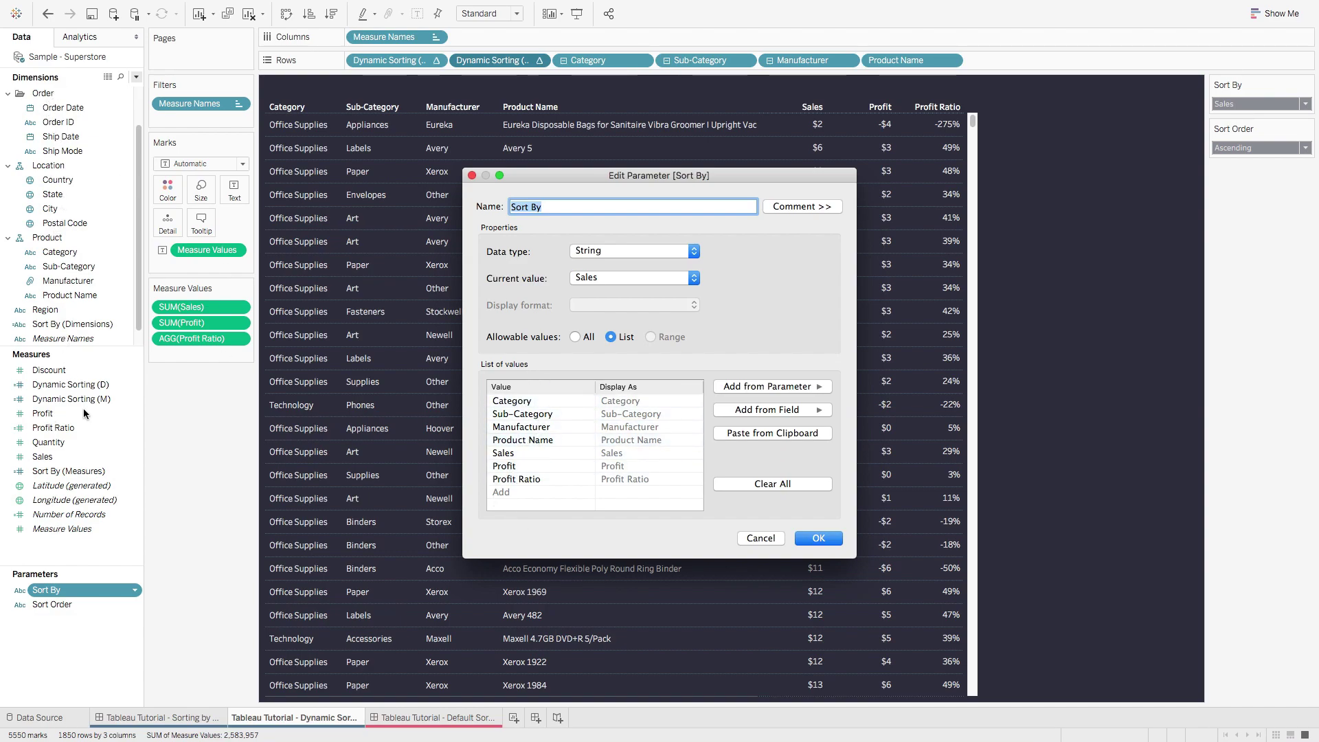
pyautogui.moveTo(534, 402)
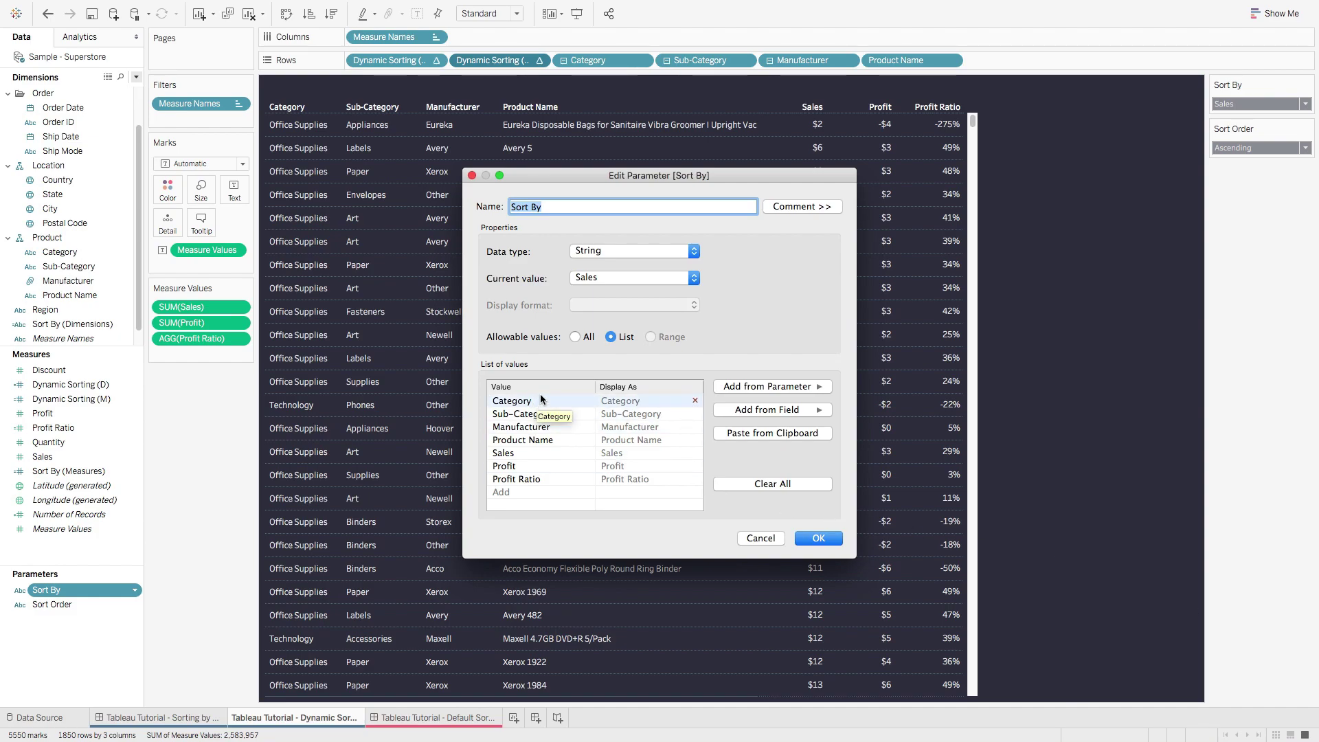
pyautogui.moveTo(526, 475)
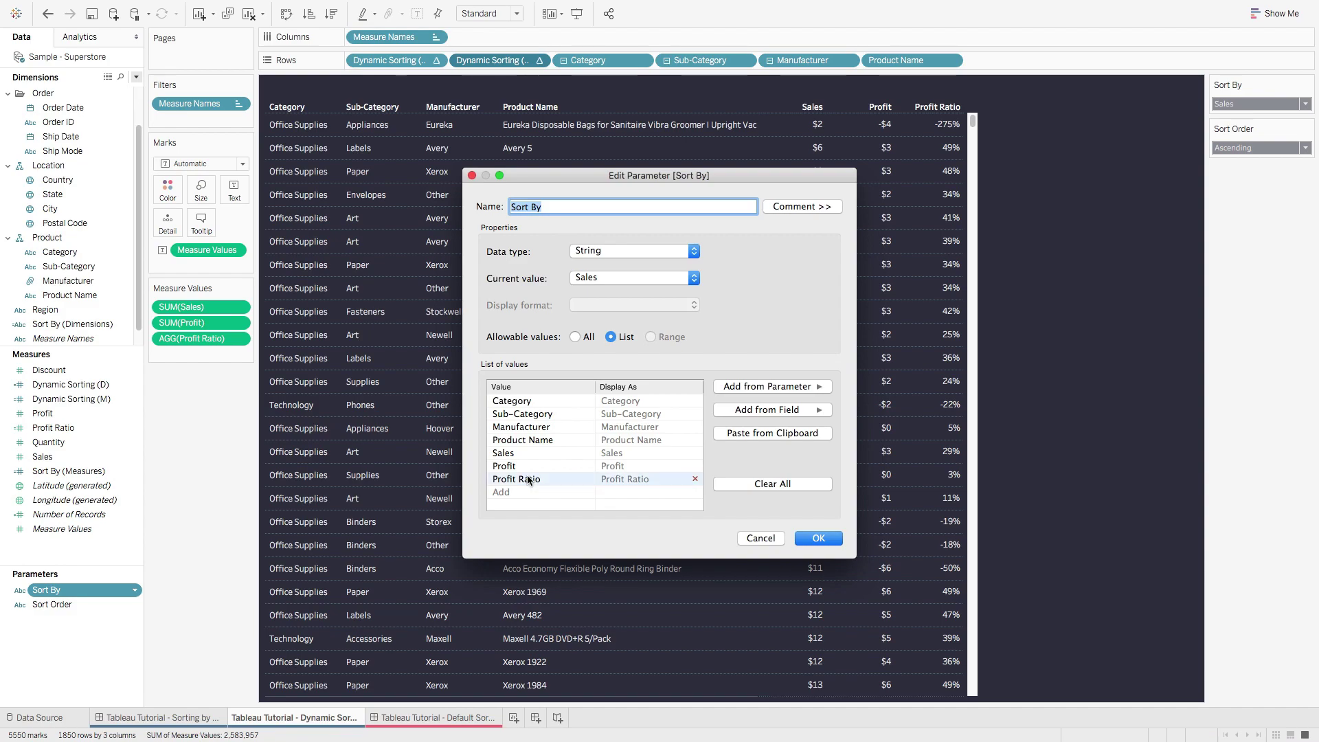
pyautogui.click(825, 540)
pyautogui.click(72, 604)
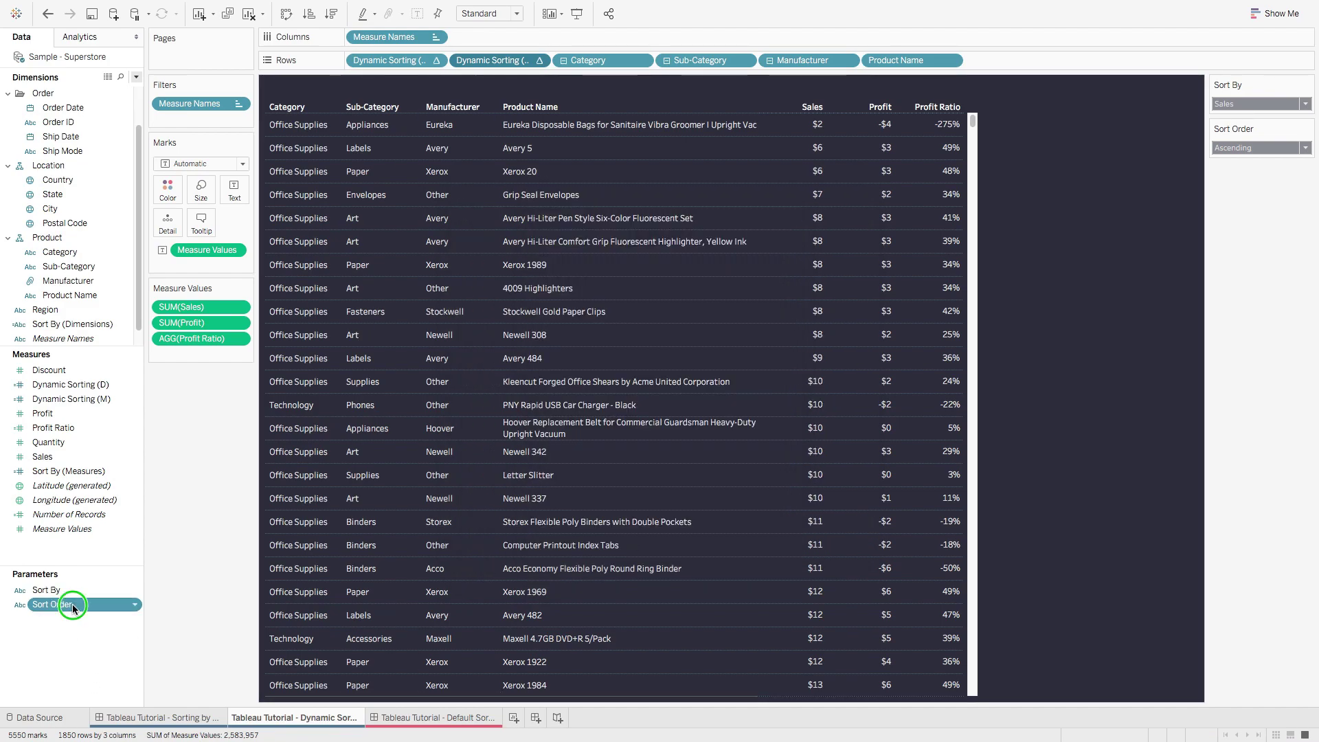
pyautogui.rightClick(73, 604)
pyautogui.click(98, 439)
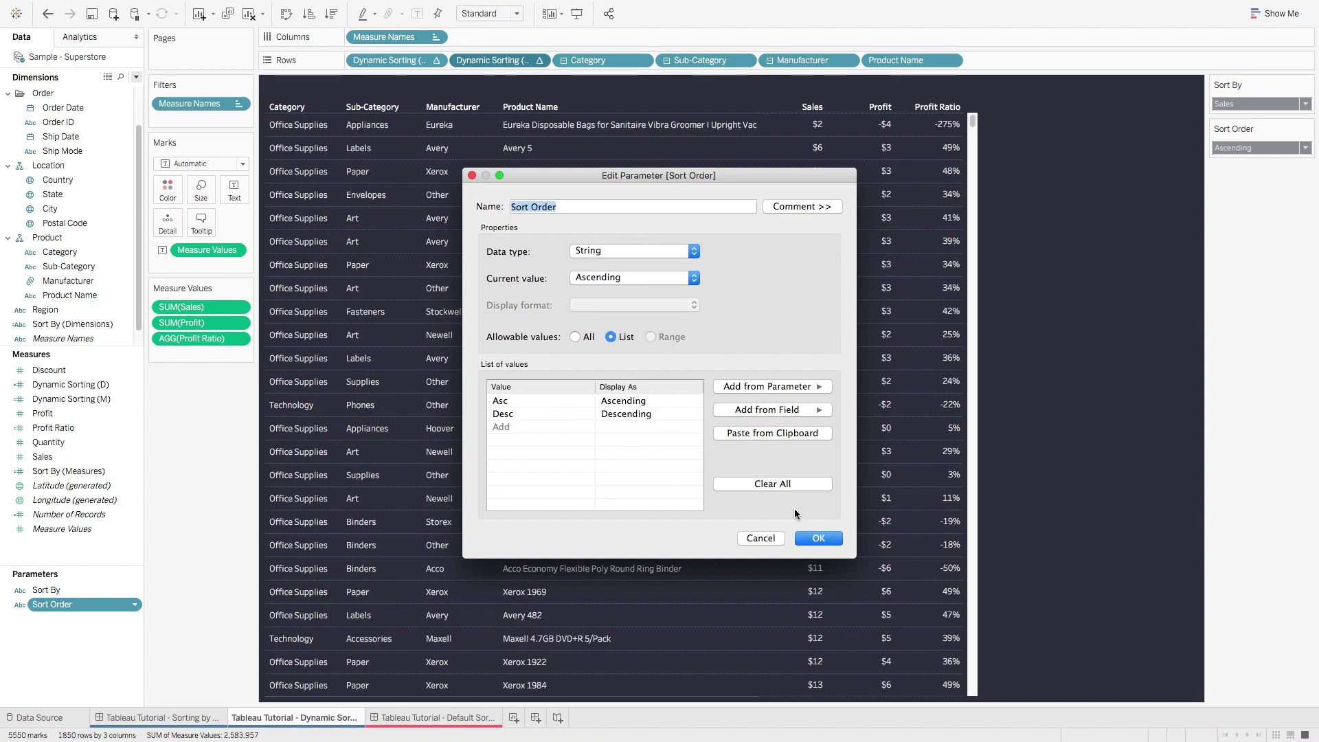
pyautogui.click(820, 540)
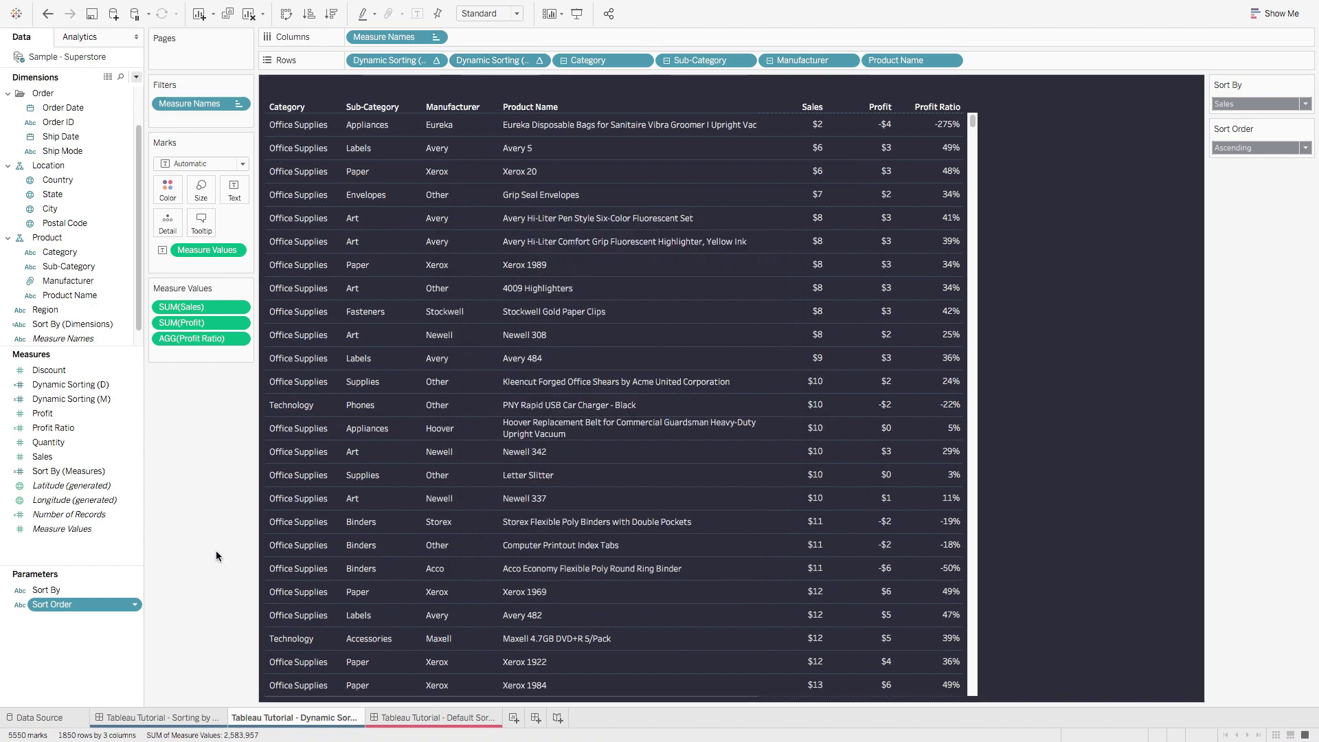
pyautogui.rightClick(68, 325)
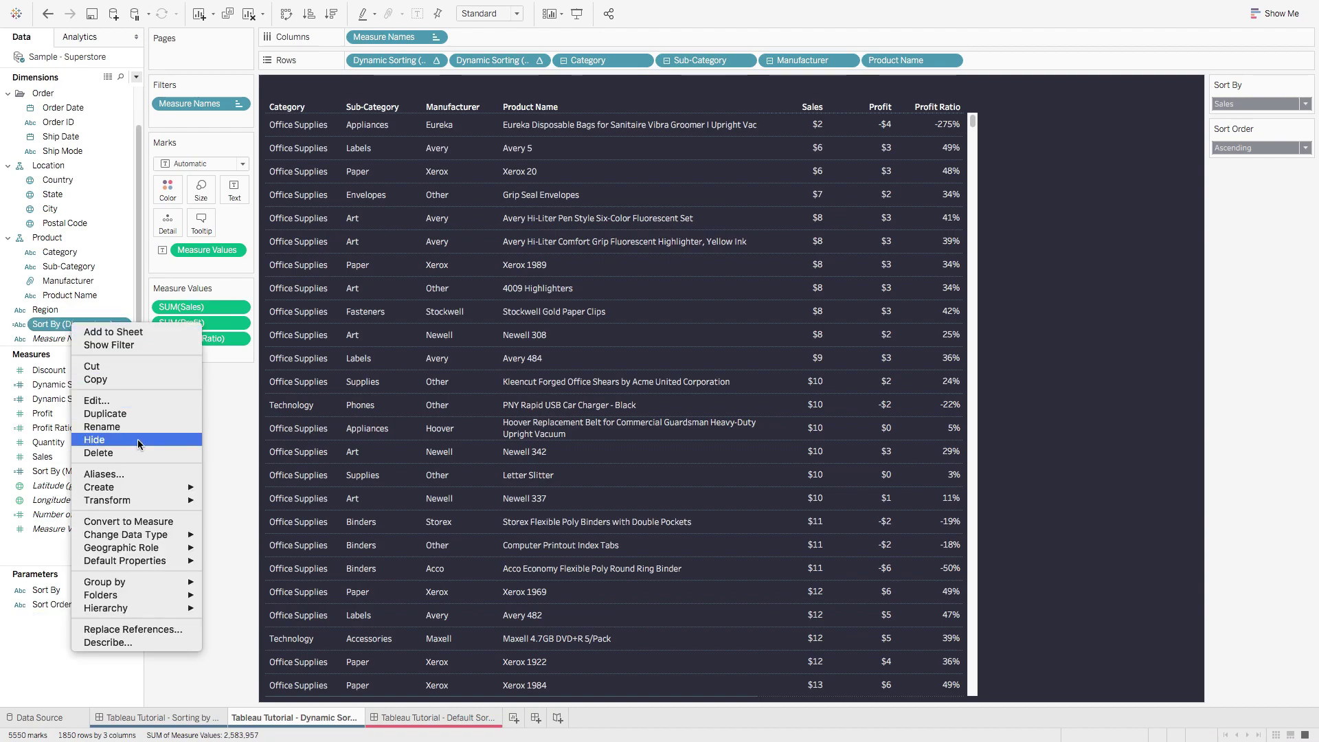
pyautogui.click(126, 401)
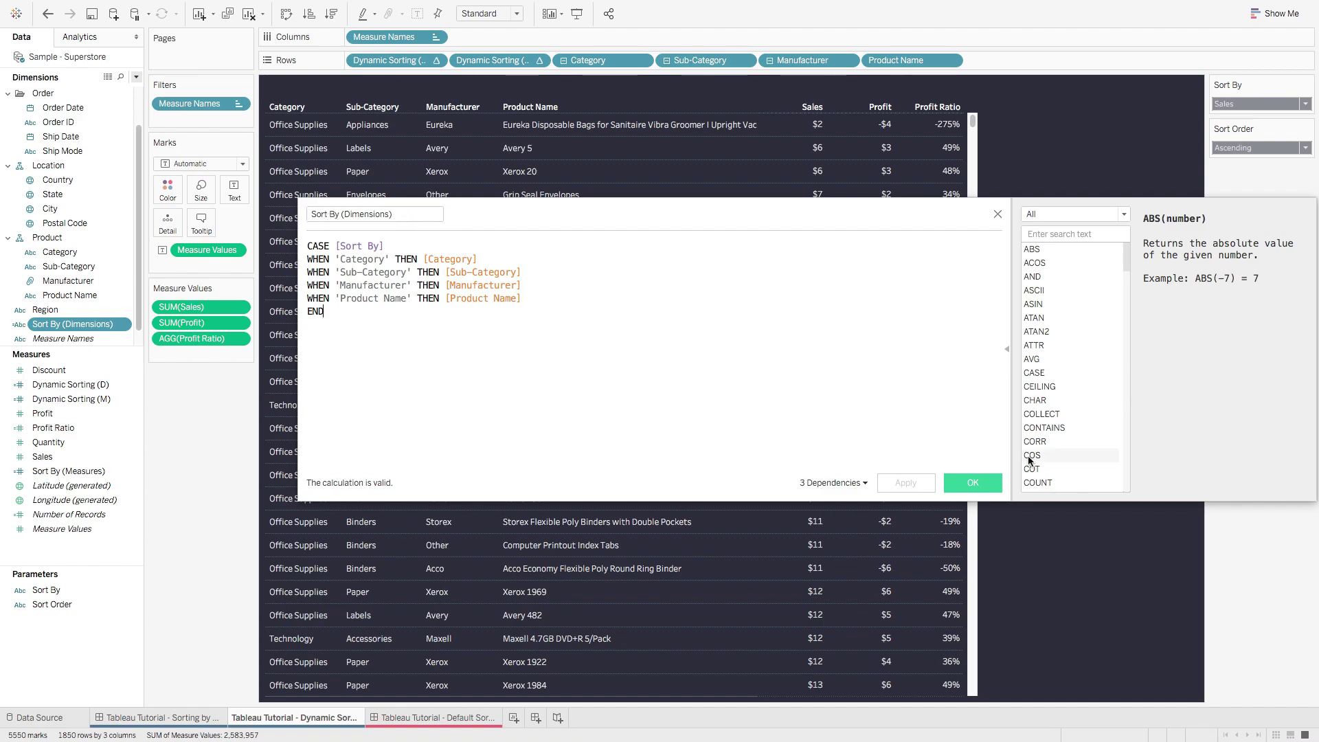
pyautogui.click(972, 482)
# - Inspect the Sort By (Measures) CASE calculation (SUM(Sales), SUM(Profit), Profit Ratio) and close it unchanged
pyautogui.rightClick(75, 473)
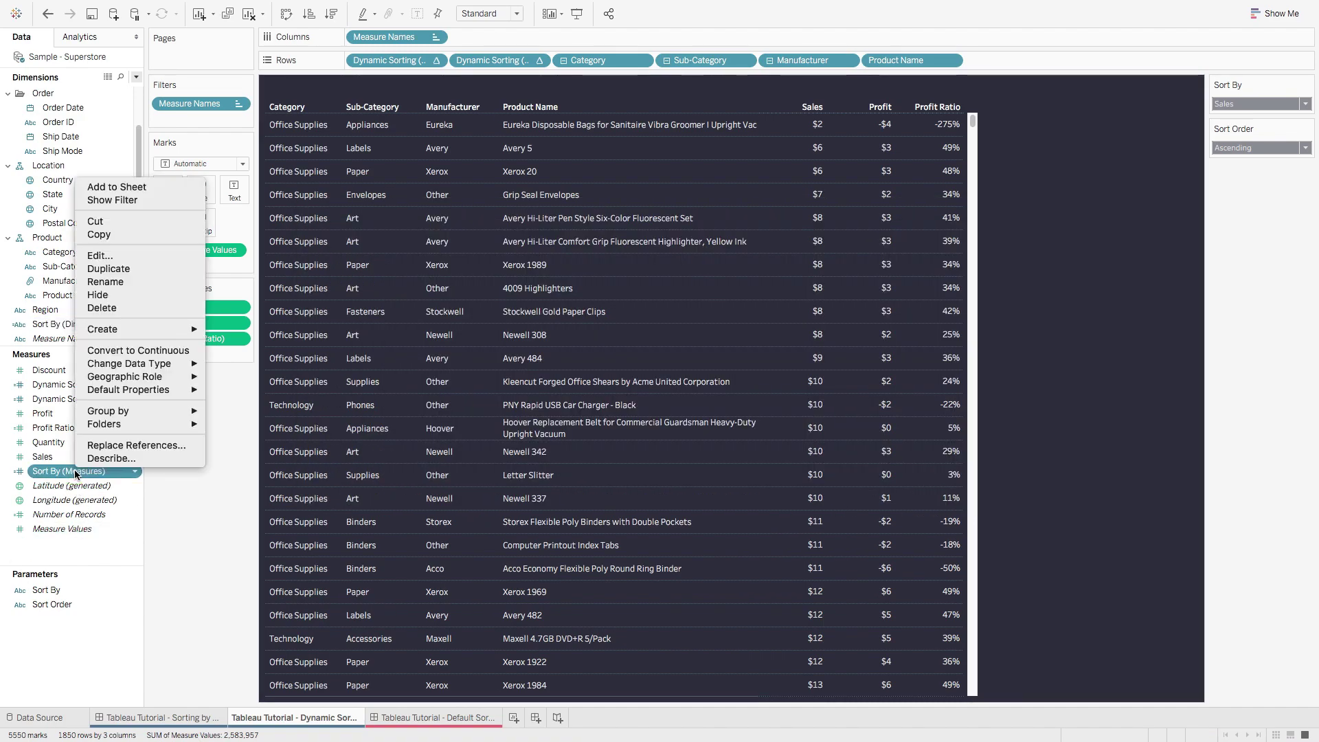
pyautogui.click(99, 256)
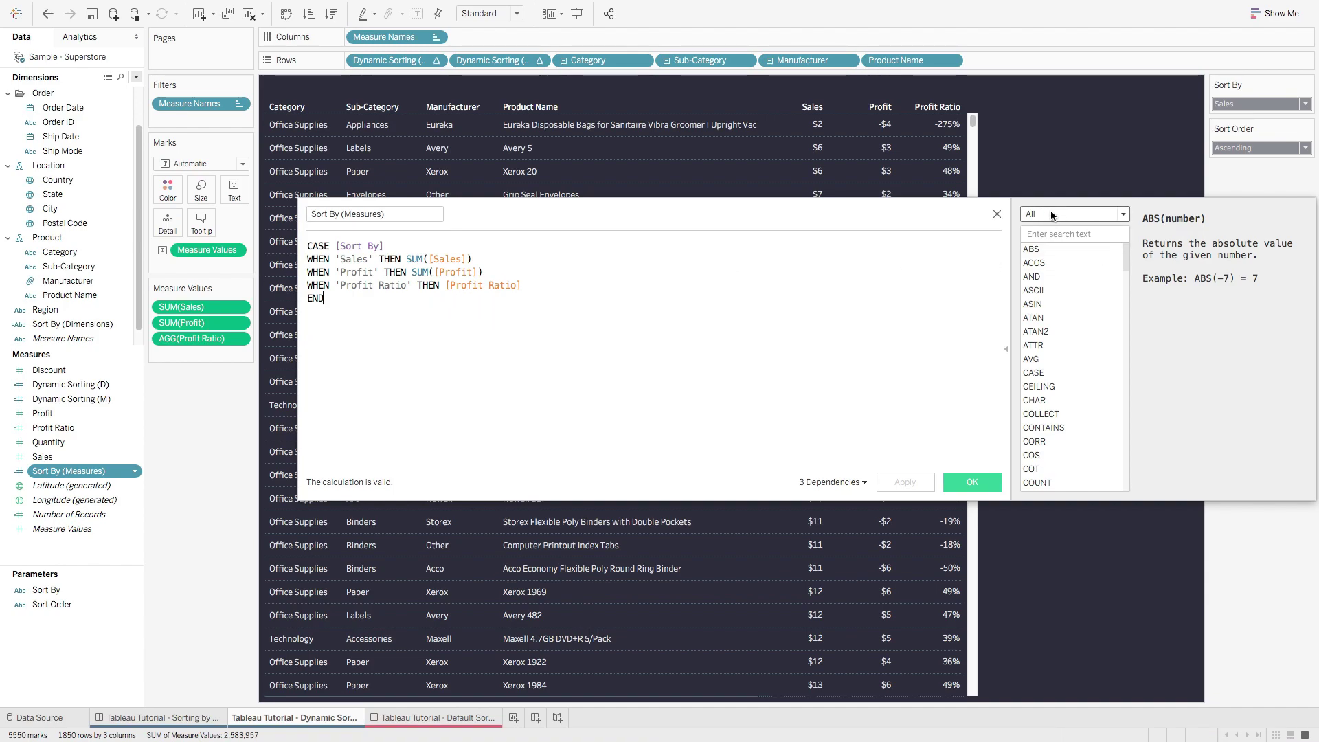
pyautogui.click(996, 213)
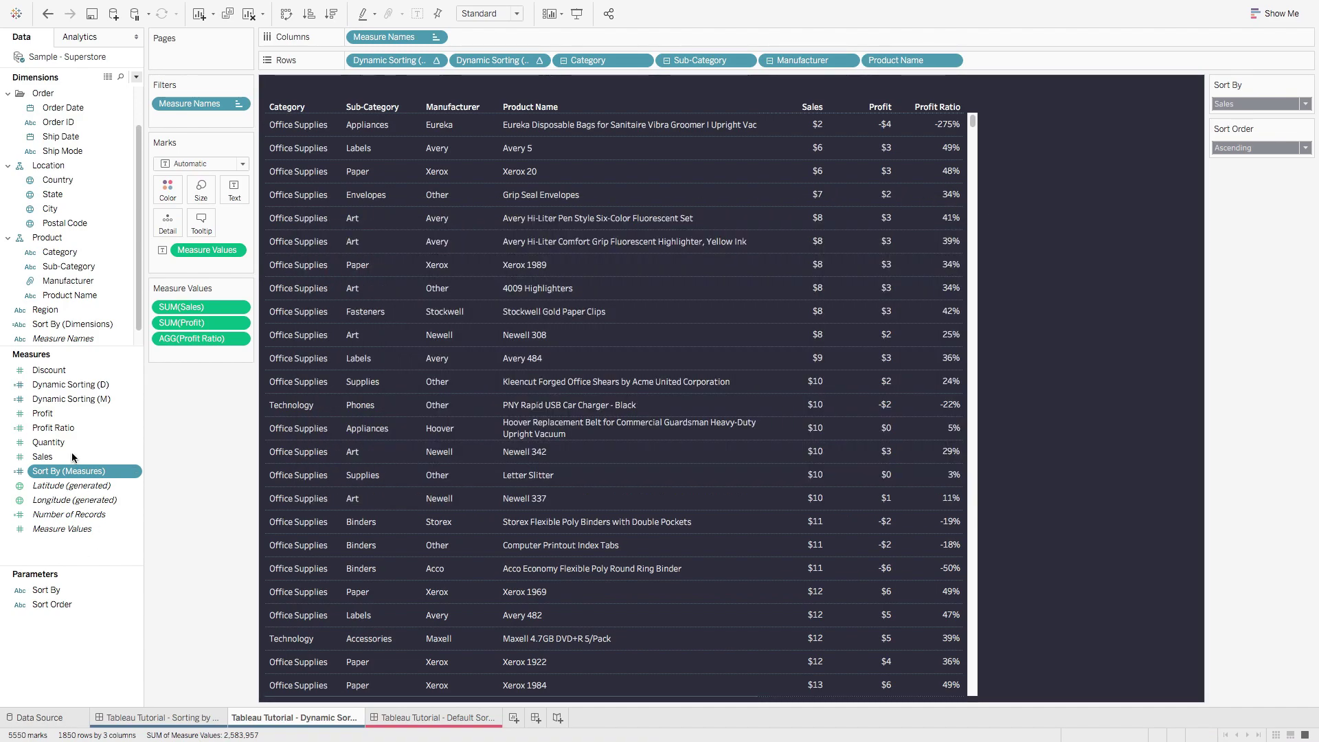
pyautogui.click(105, 386)
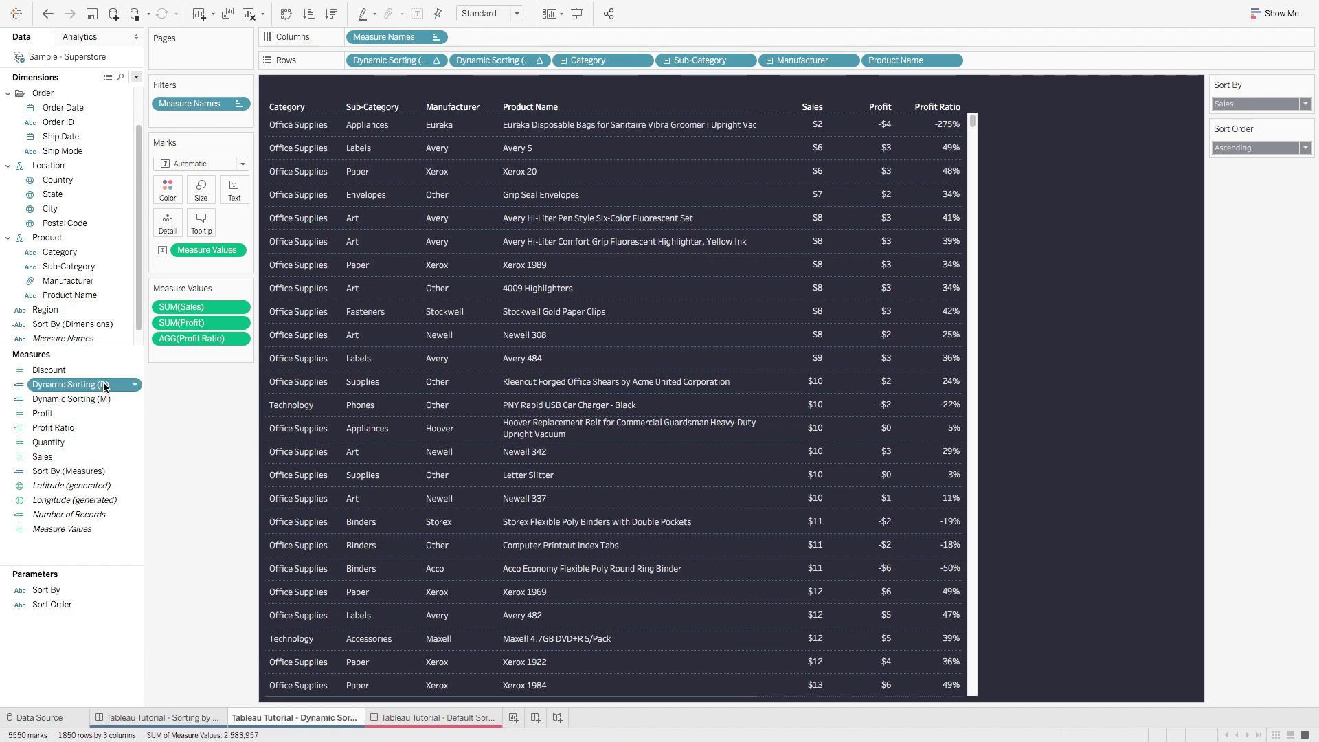
pyautogui.rightClick(104, 386)
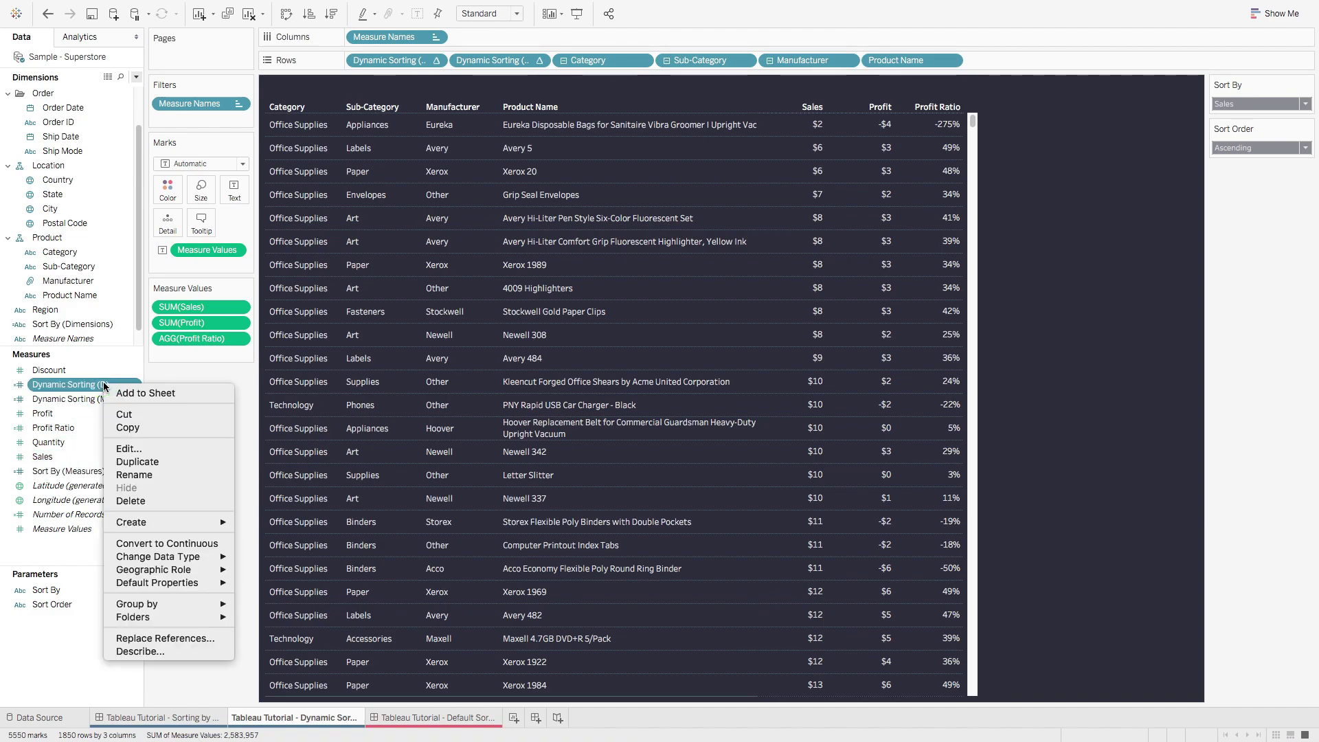
pyautogui.click(158, 449)
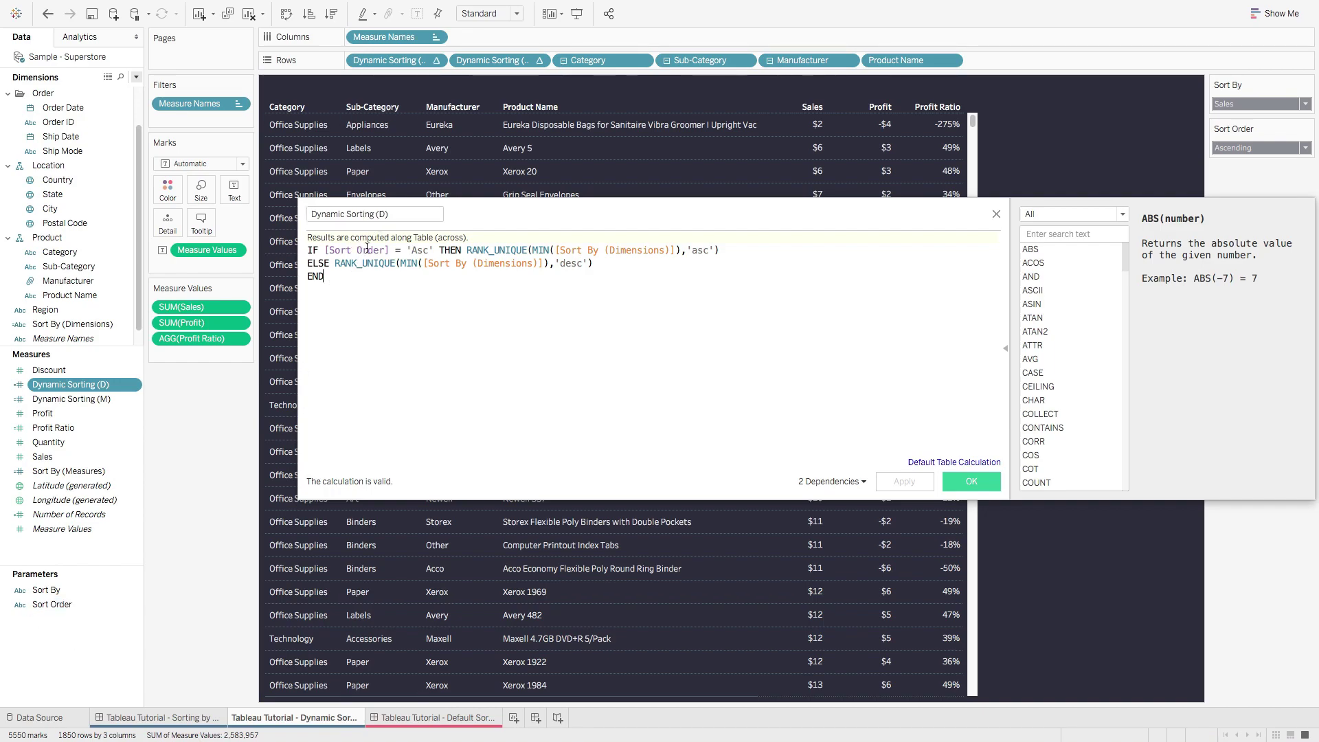
pyautogui.click(483, 251)
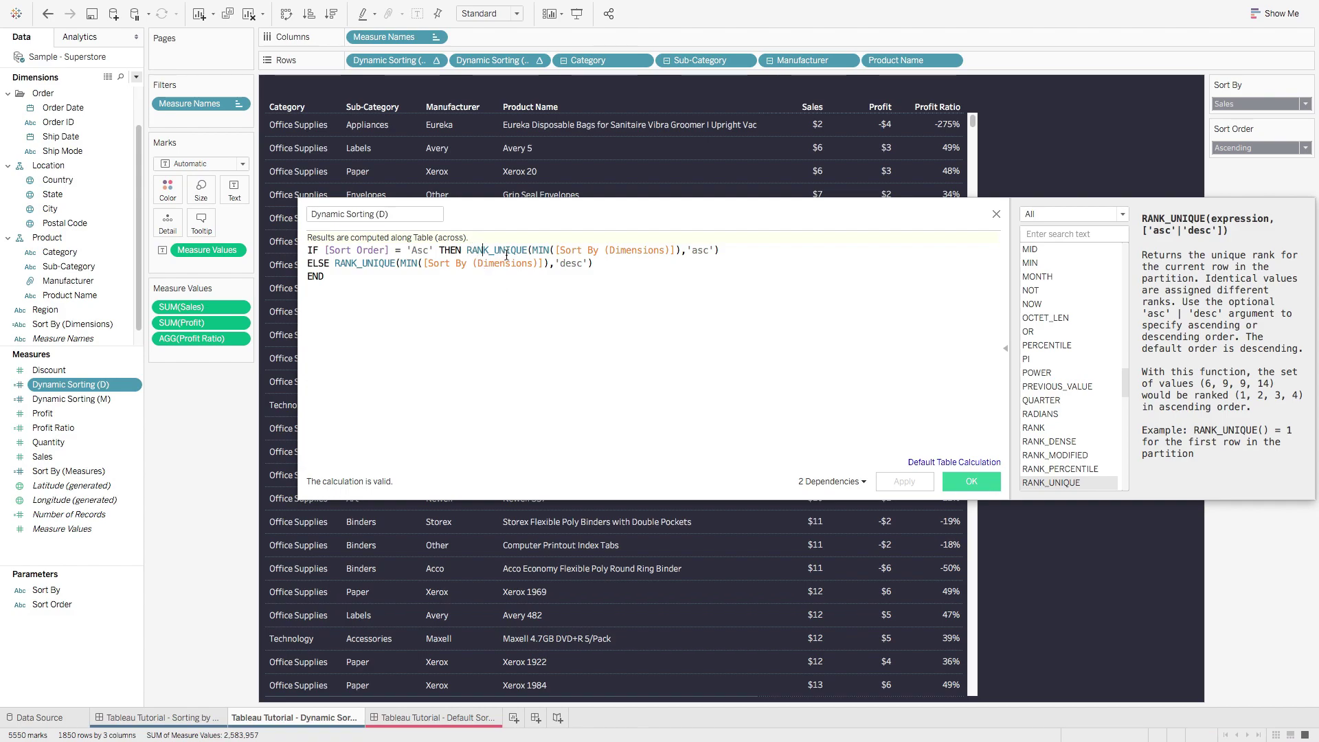
pyautogui.moveTo(558, 251); pyautogui.dragTo(660, 250)
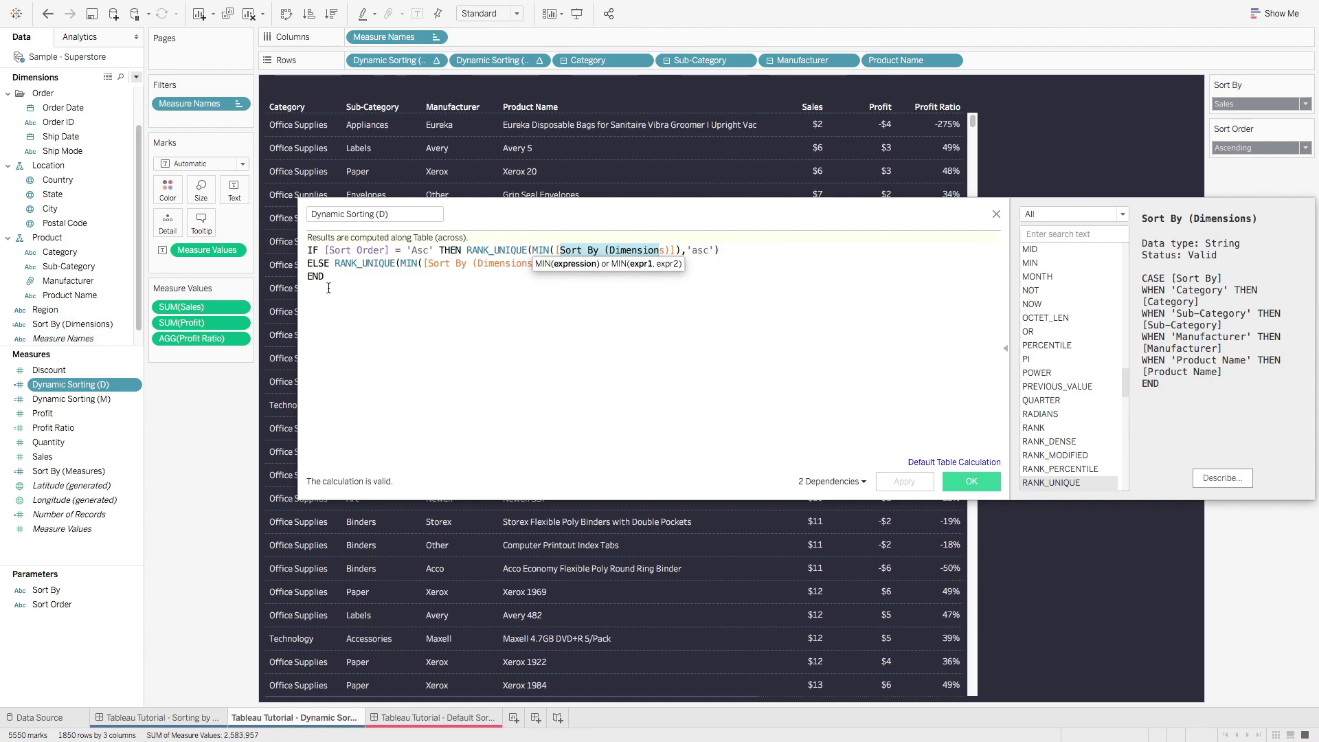
pyautogui.click(512, 342)
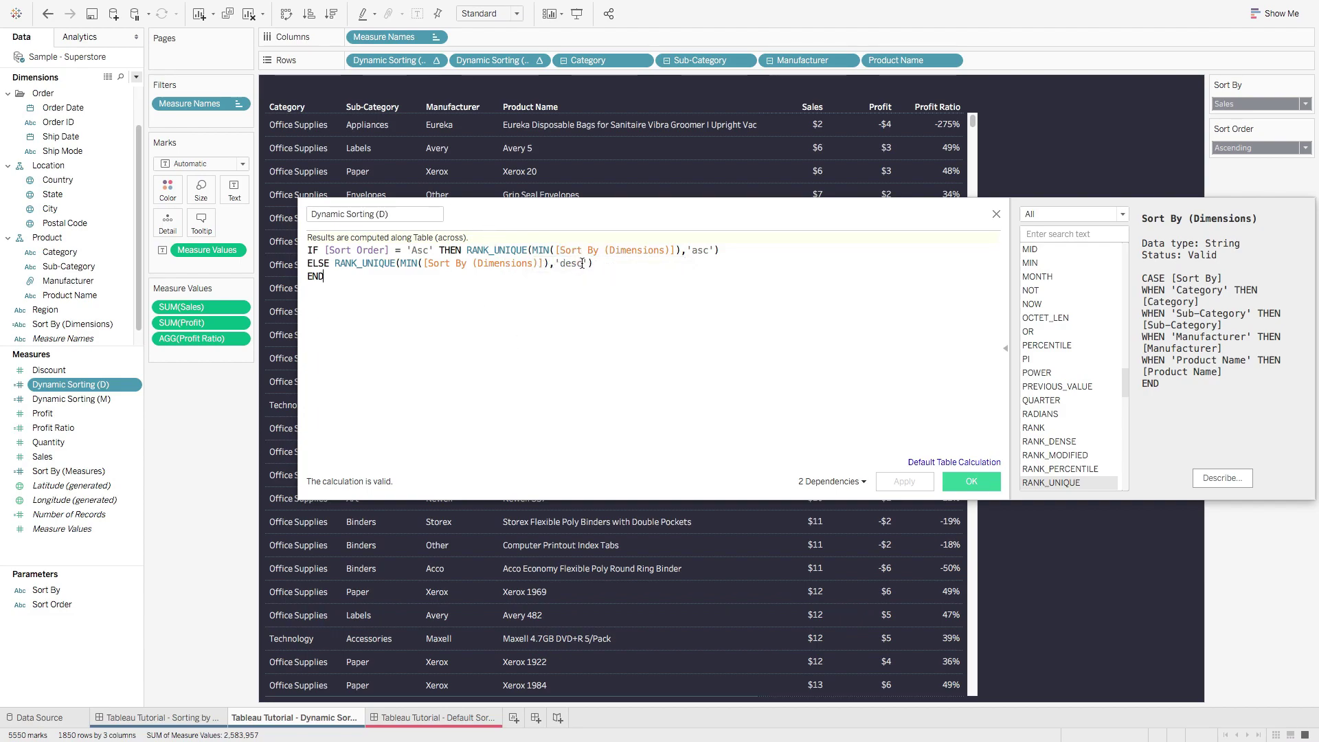
pyautogui.click(984, 490)
pyautogui.click(82, 400)
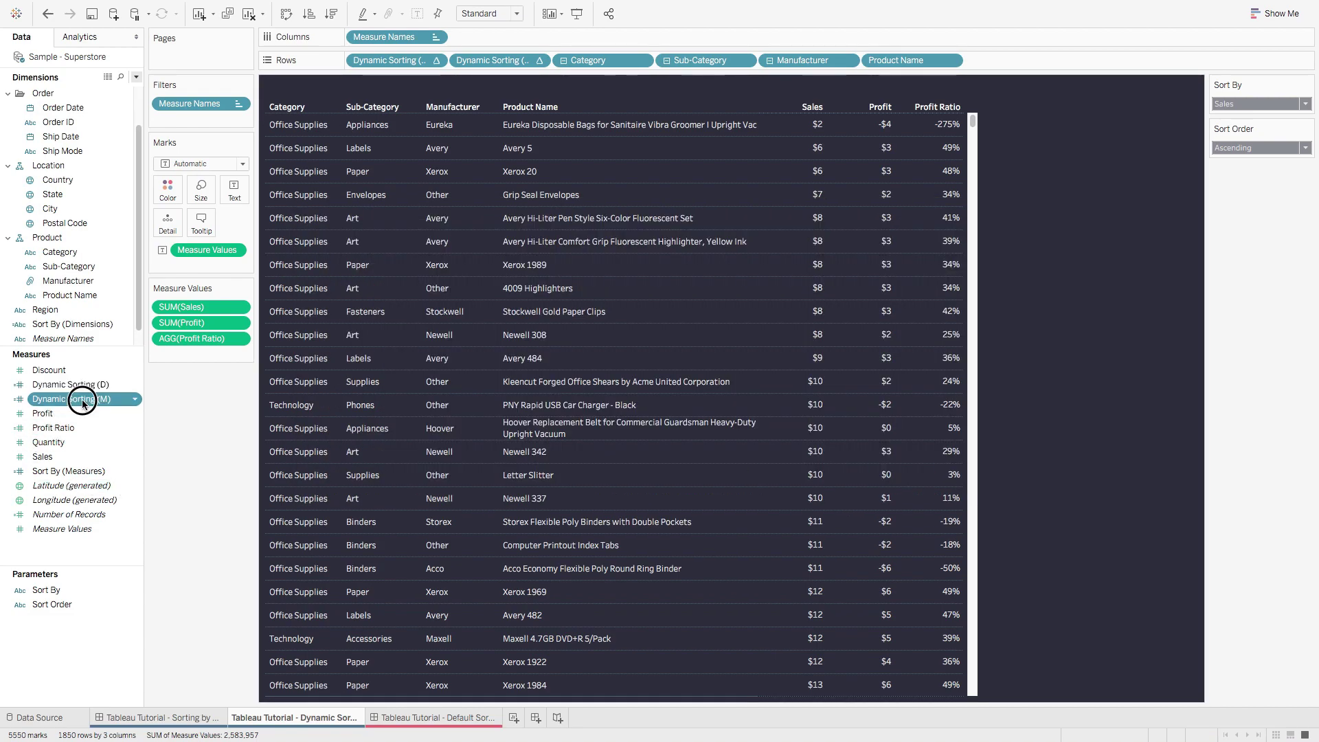
pyautogui.rightClick(98, 401)
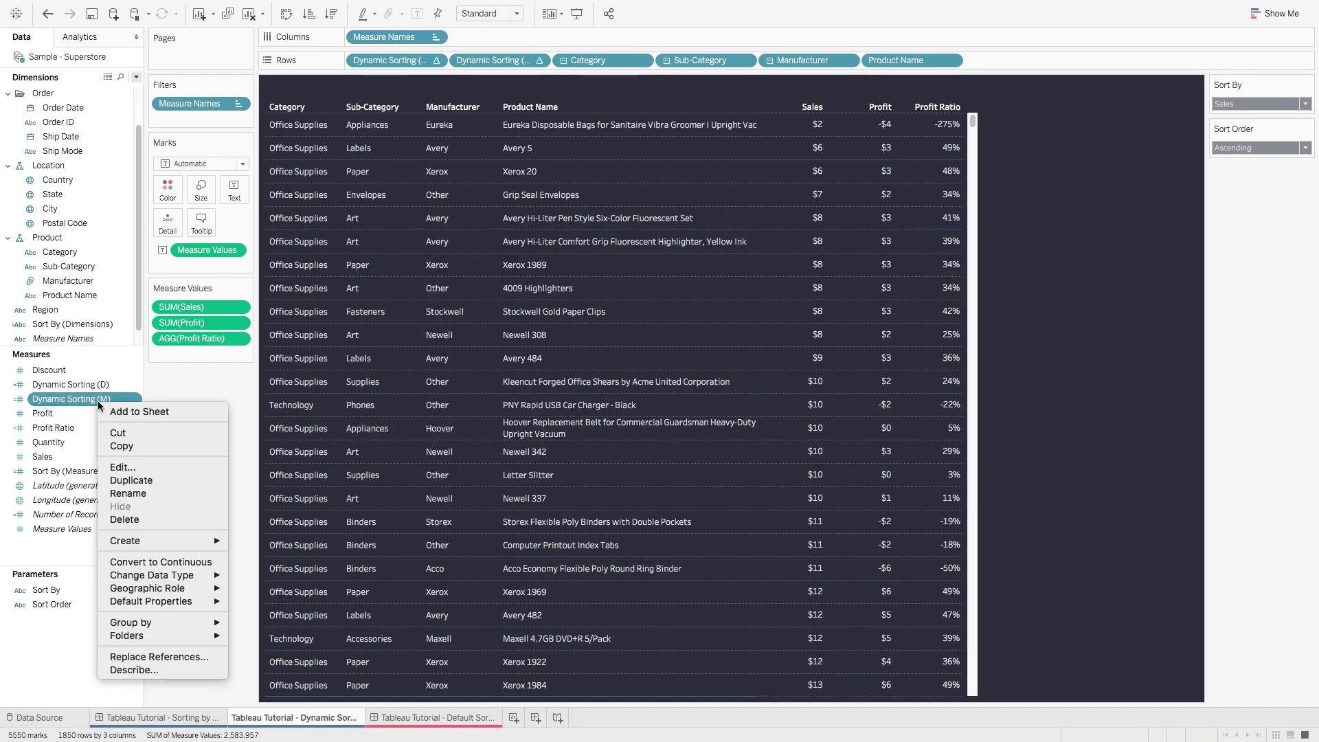
pyautogui.click(124, 467)
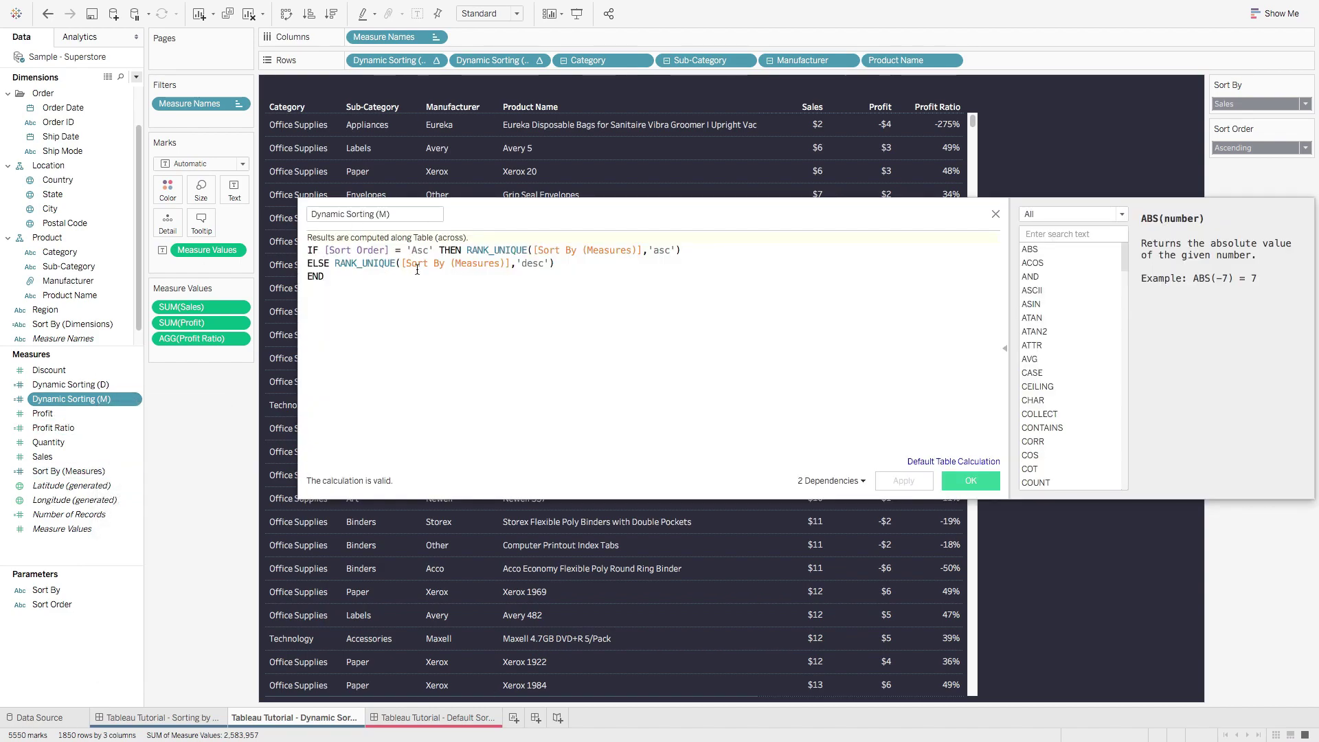
pyautogui.click(506, 249)
pyautogui.click(594, 251)
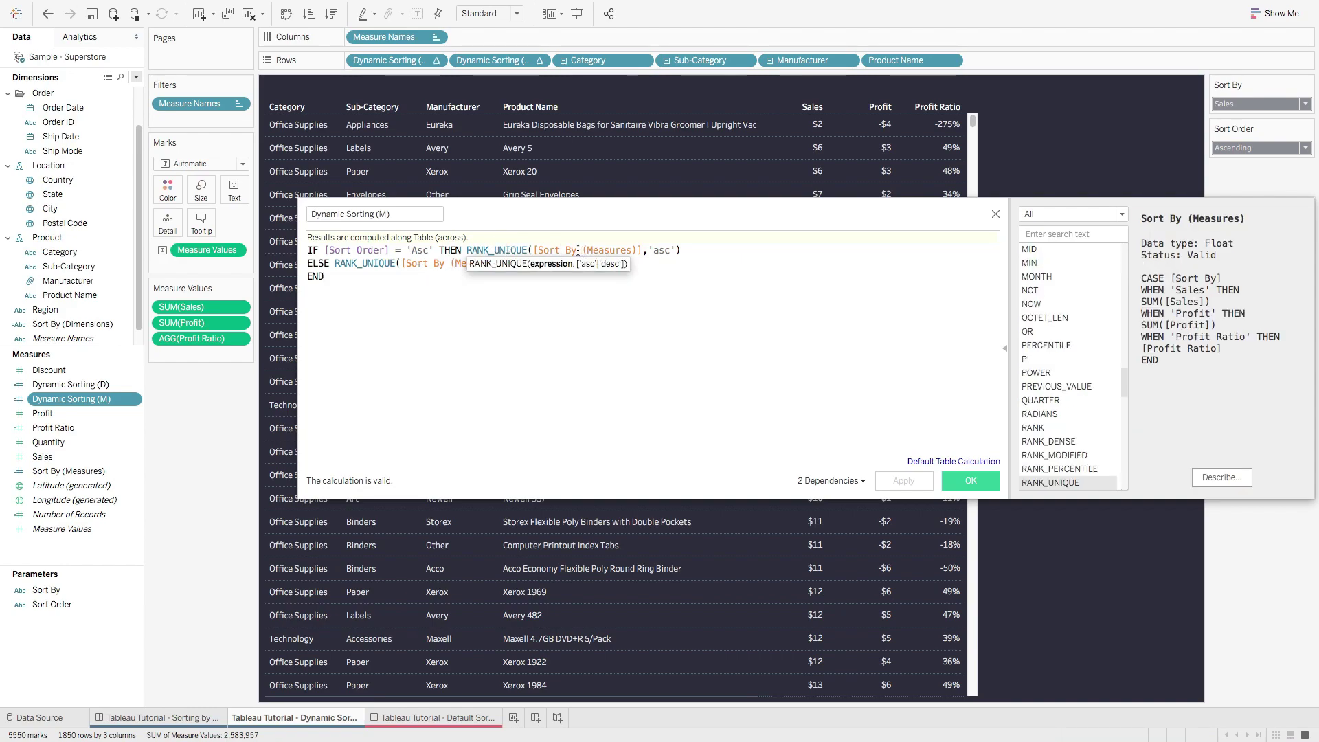
pyautogui.doubleClick(578, 250)
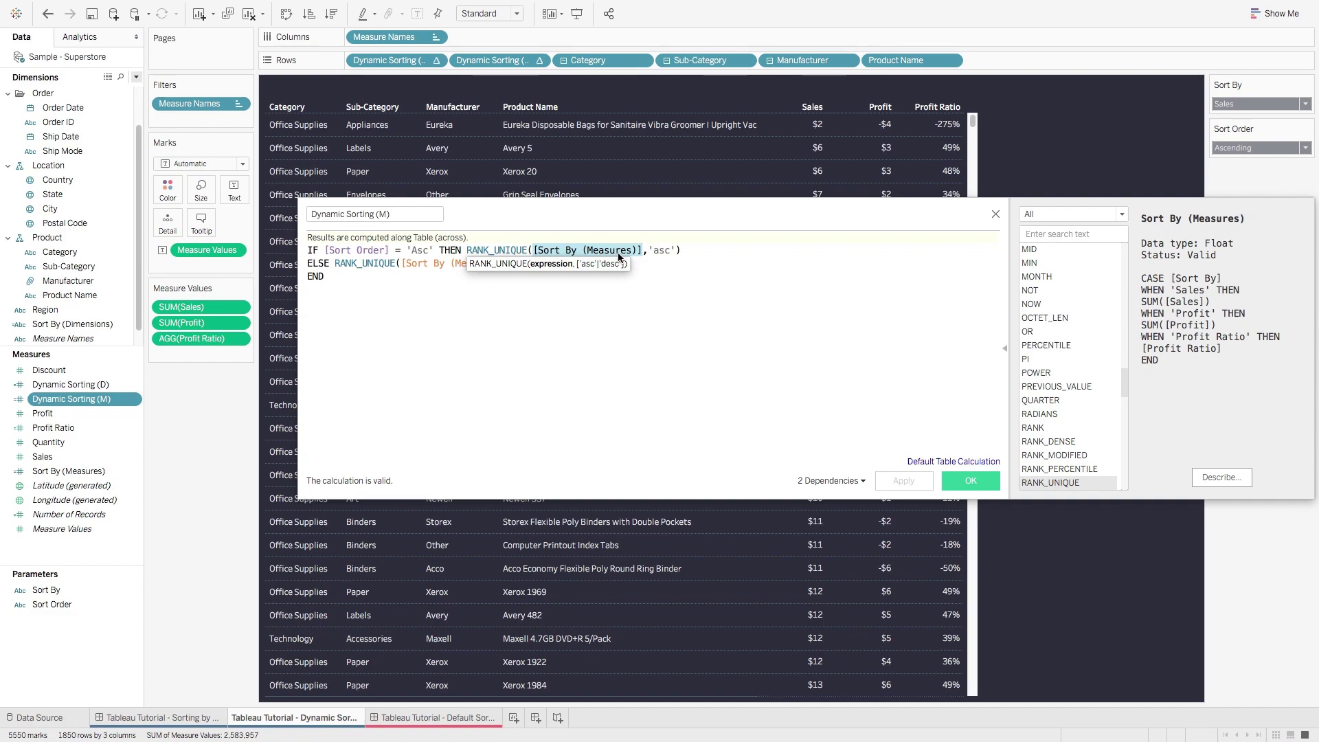
pyautogui.click(49, 473)
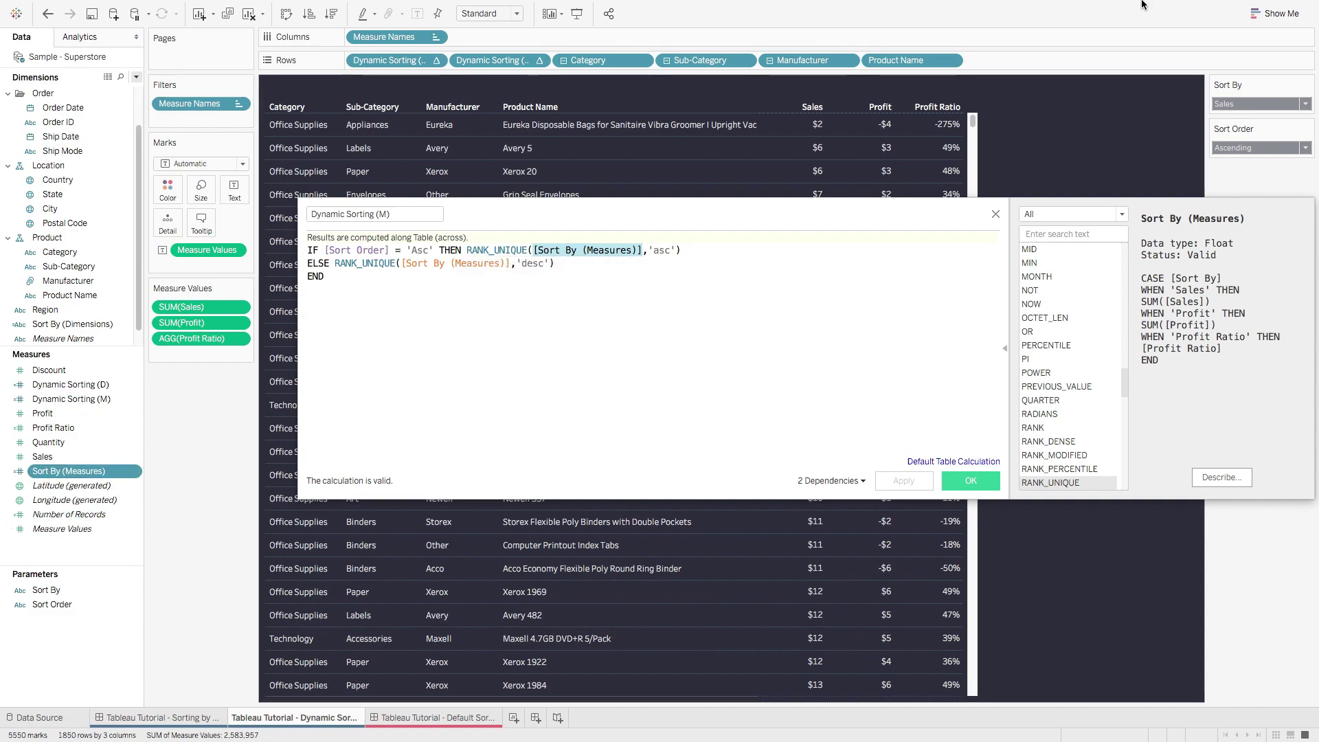
pyautogui.moveTo(1147, 3)
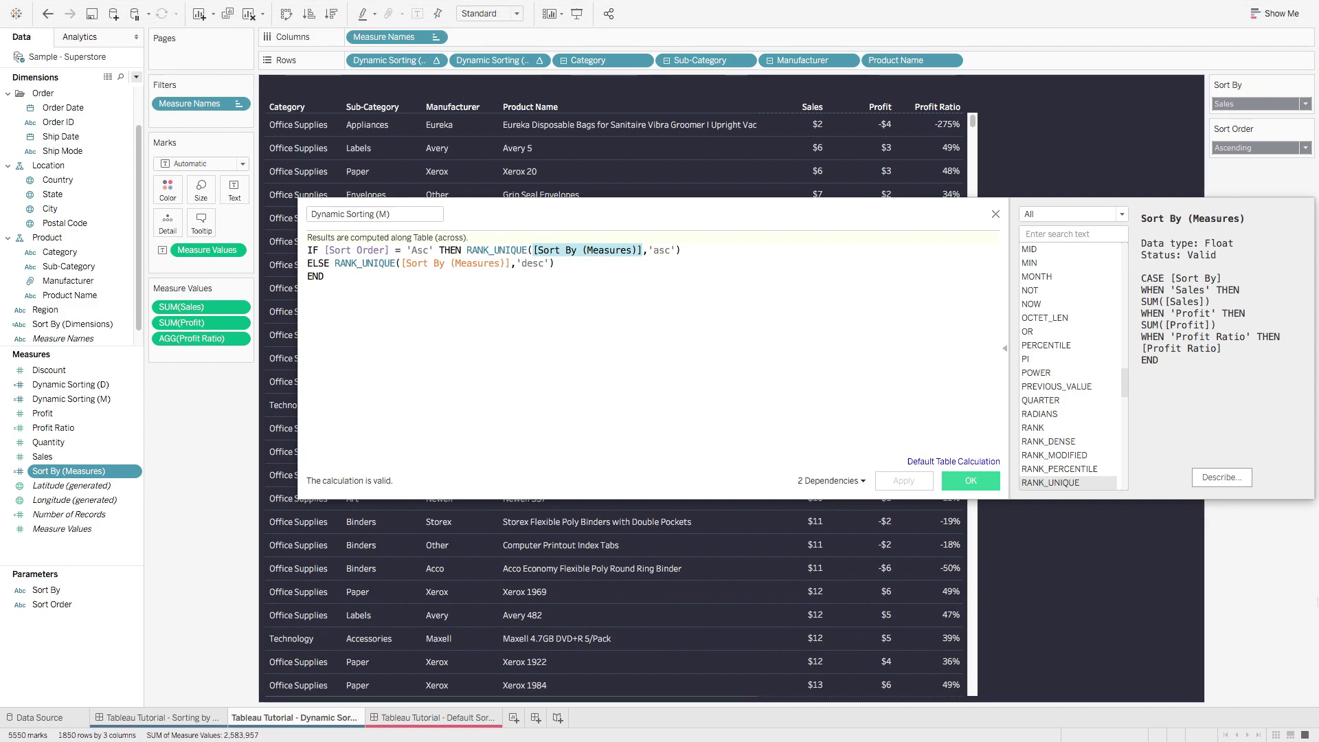
pyautogui.click(995, 215)
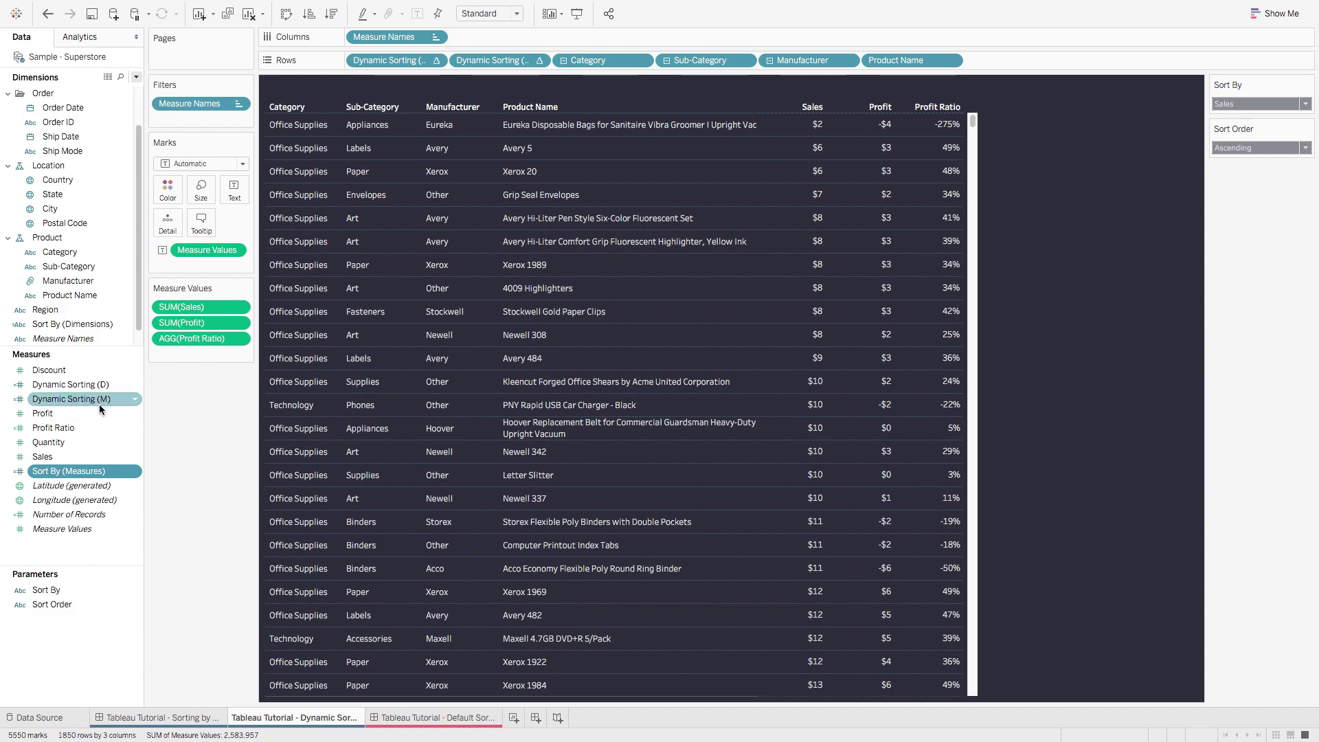
# - Add Dynamic Sorting (M) to Rows and show headers for both Dynamic Sorting (D) and (M)
pyautogui.moveTo(99, 404); pyautogui.dragTo(509, 61)
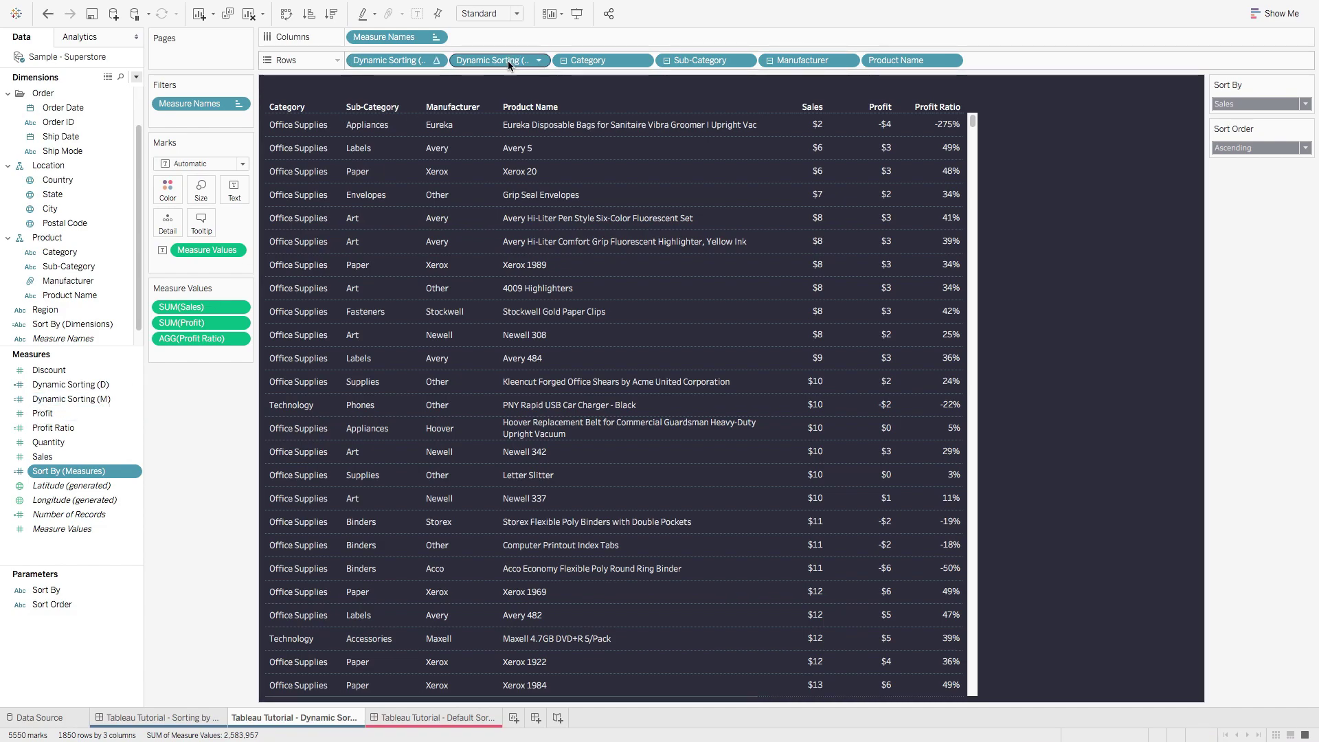
pyautogui.rightClick(394, 59)
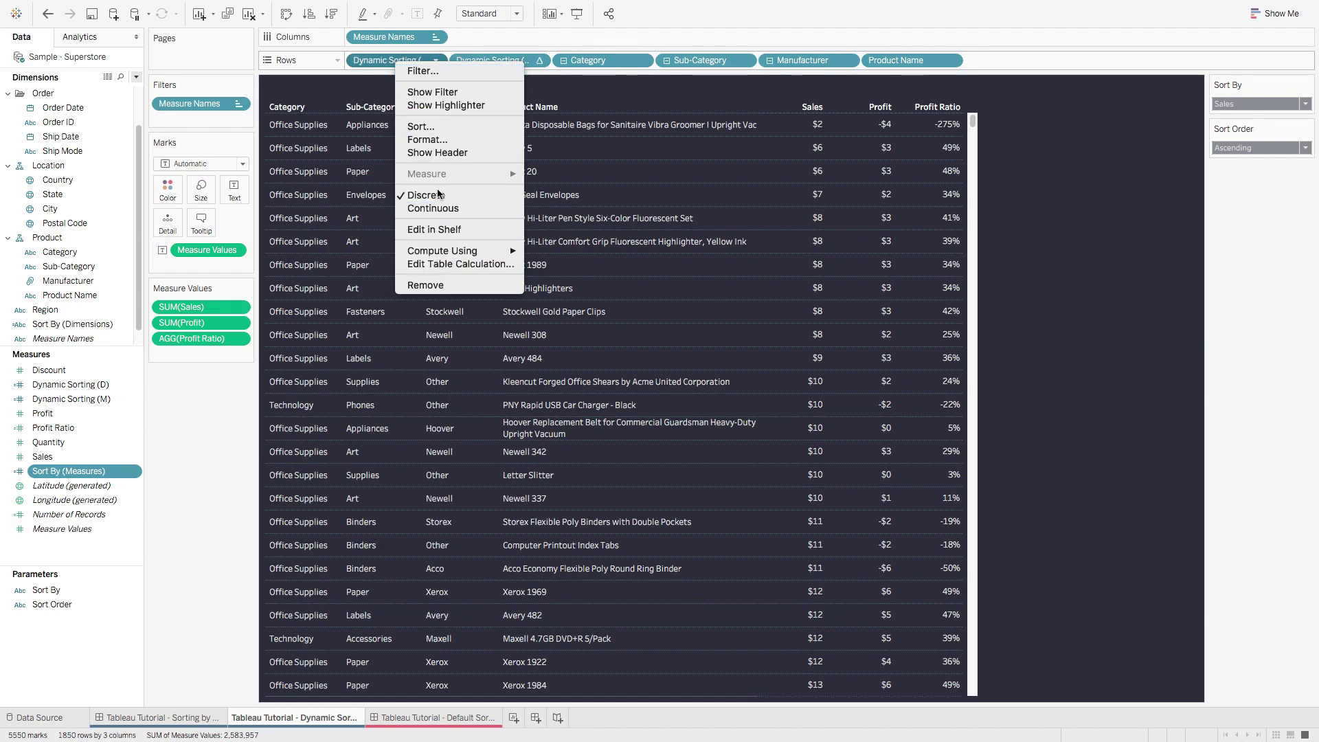
pyautogui.click(437, 153)
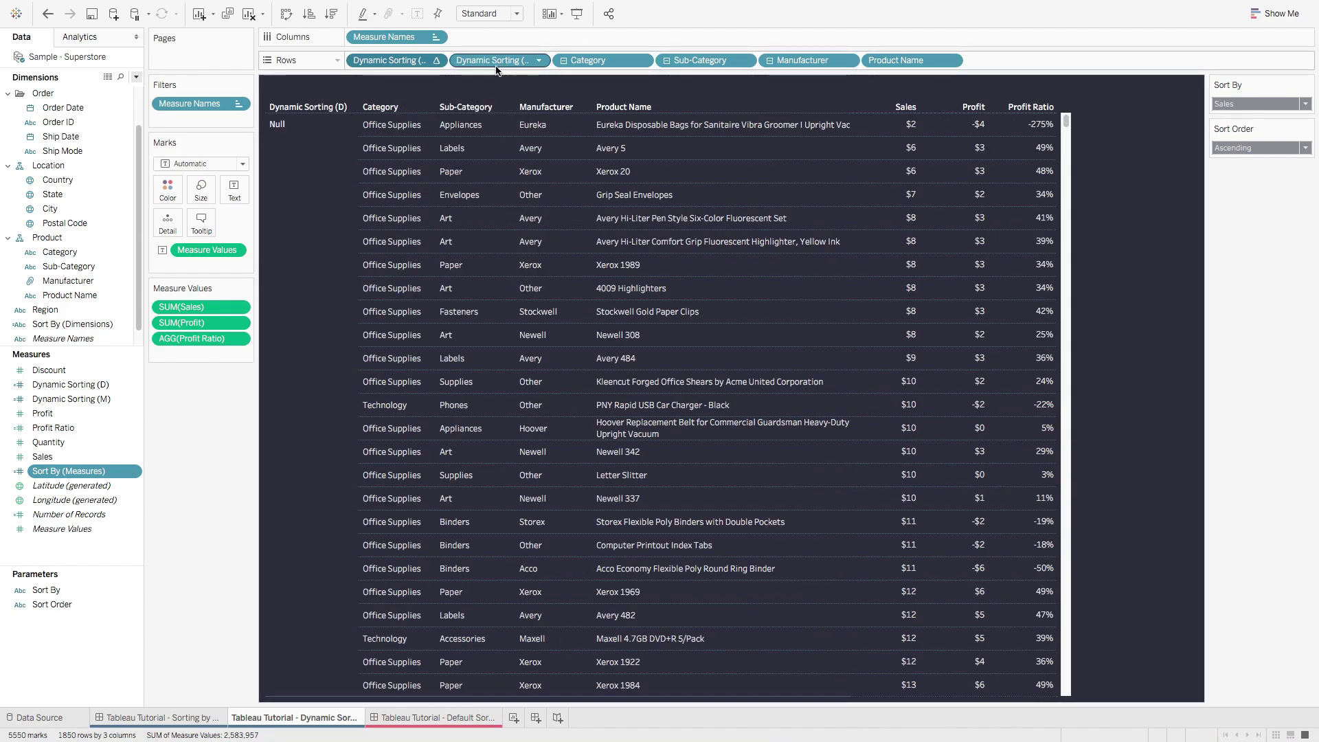
pyautogui.rightClick(498, 62)
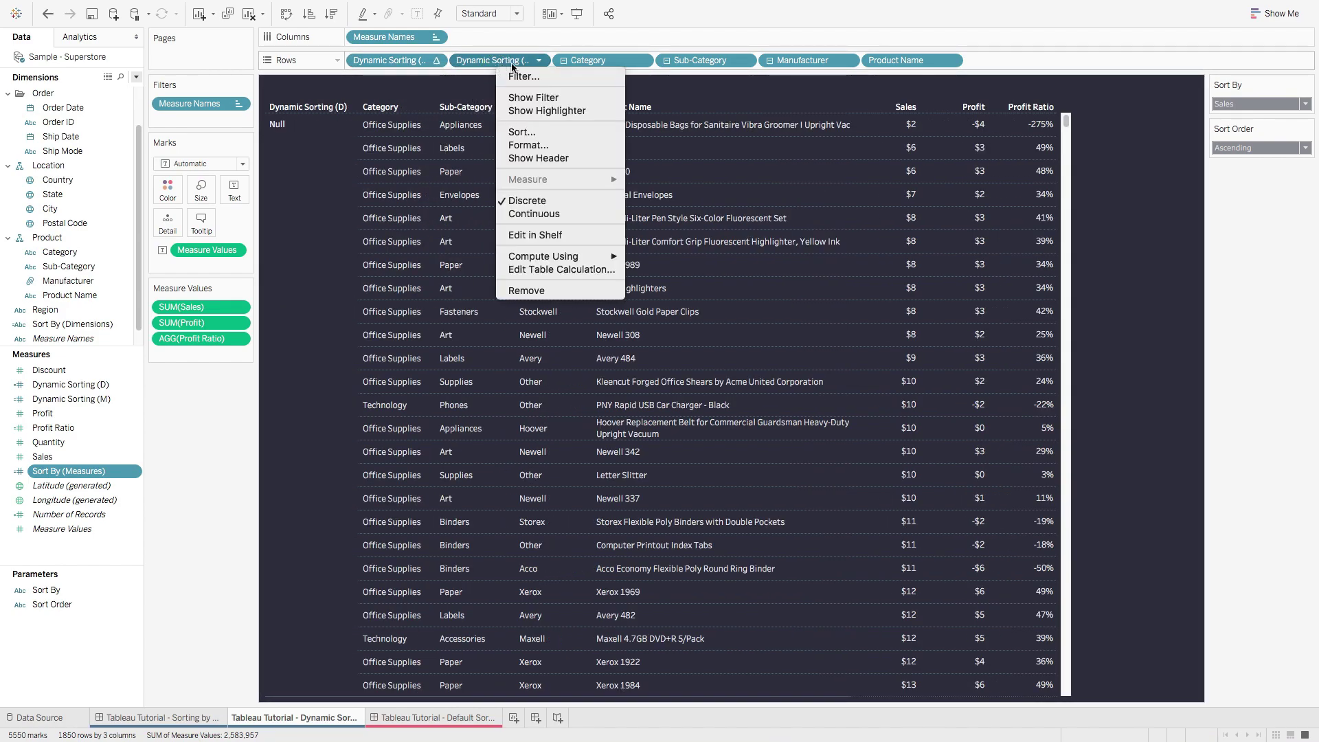
pyautogui.click(548, 158)
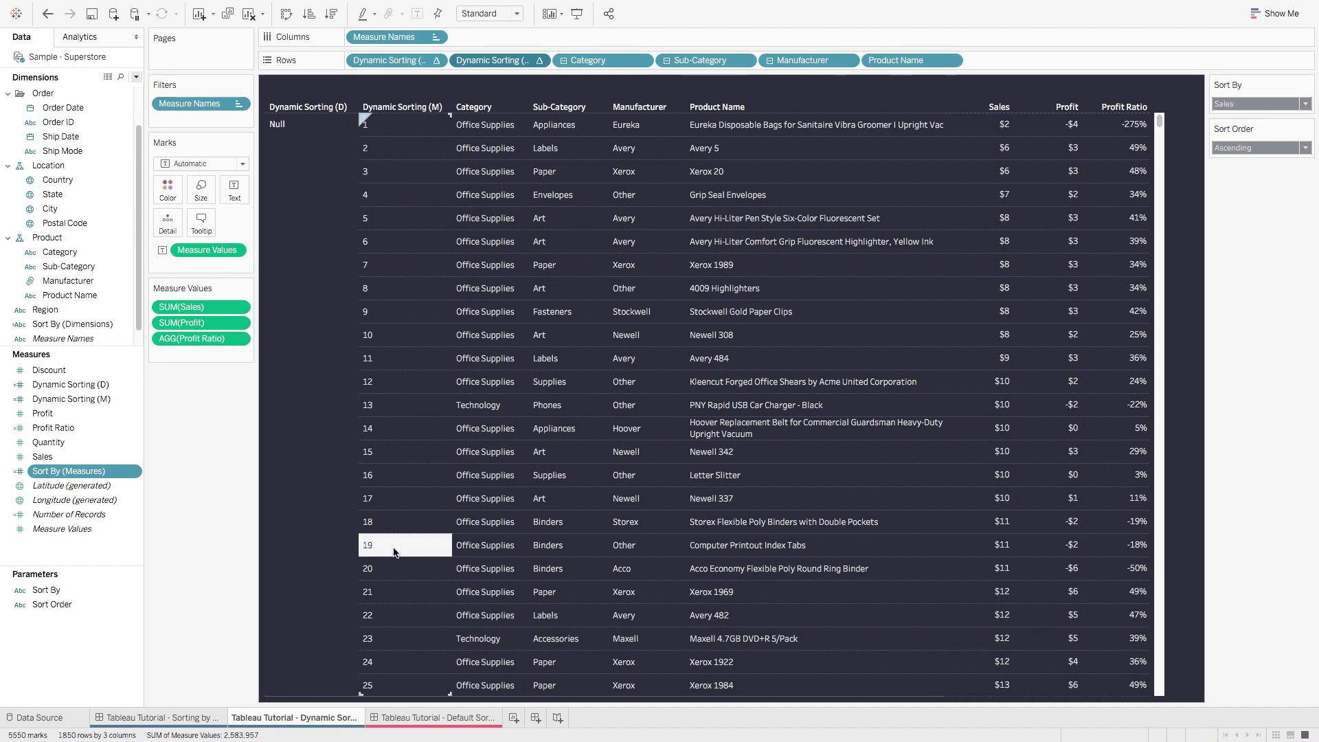
# - Set the Sort By control to Category and Sort Order to Descending
pyautogui.click(1246, 106)
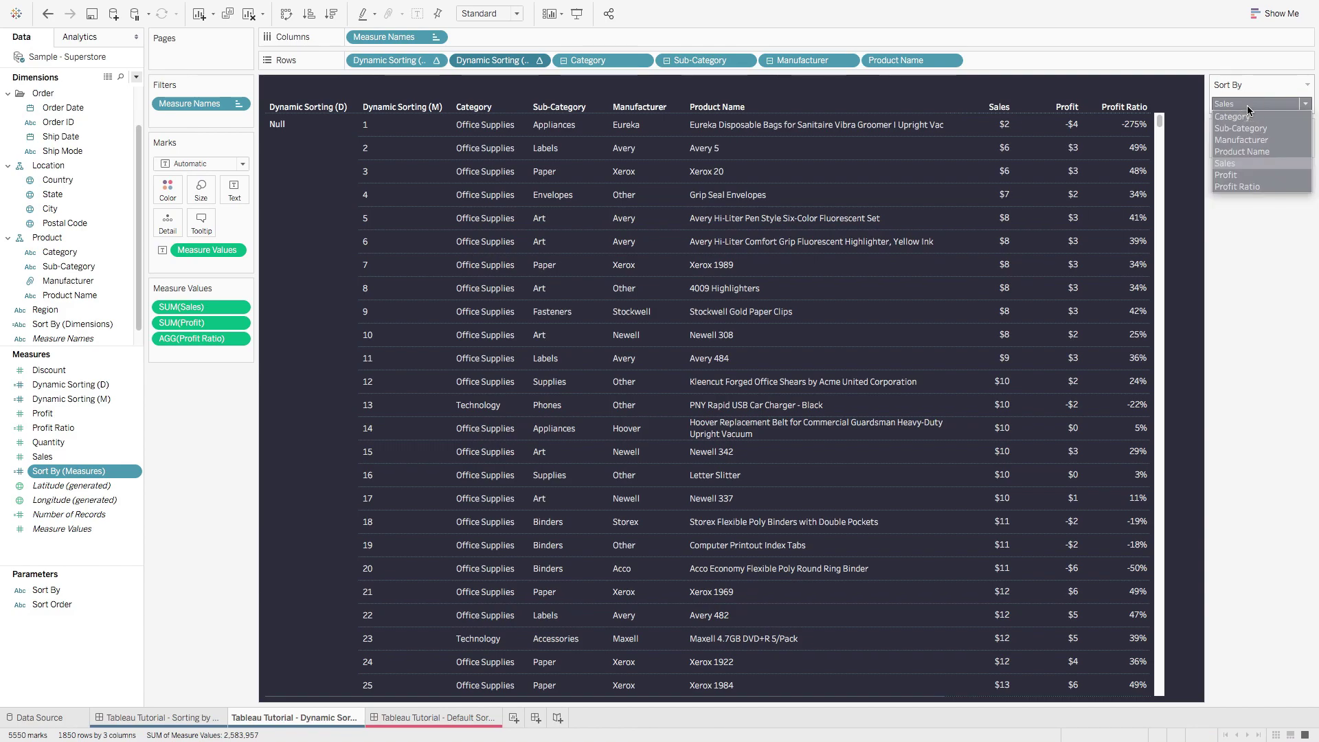
pyautogui.click(1250, 117)
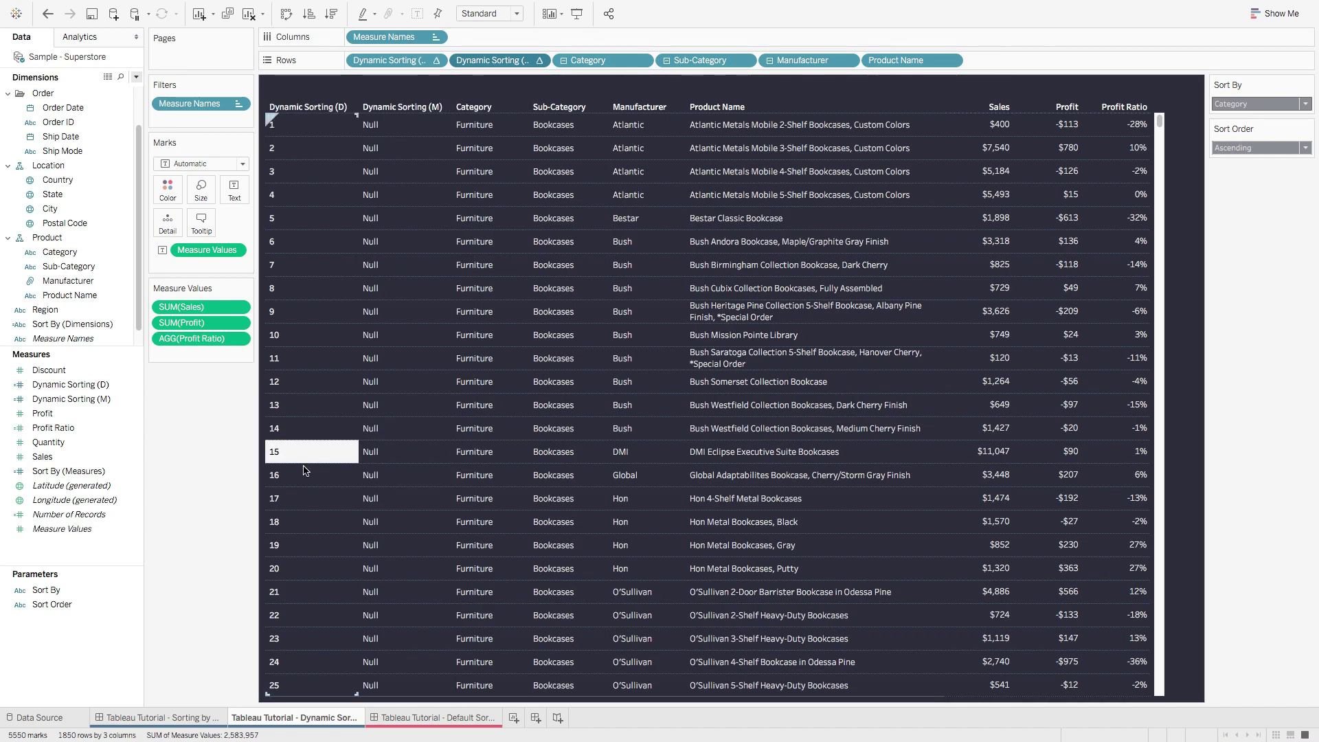
pyautogui.click(1231, 149)
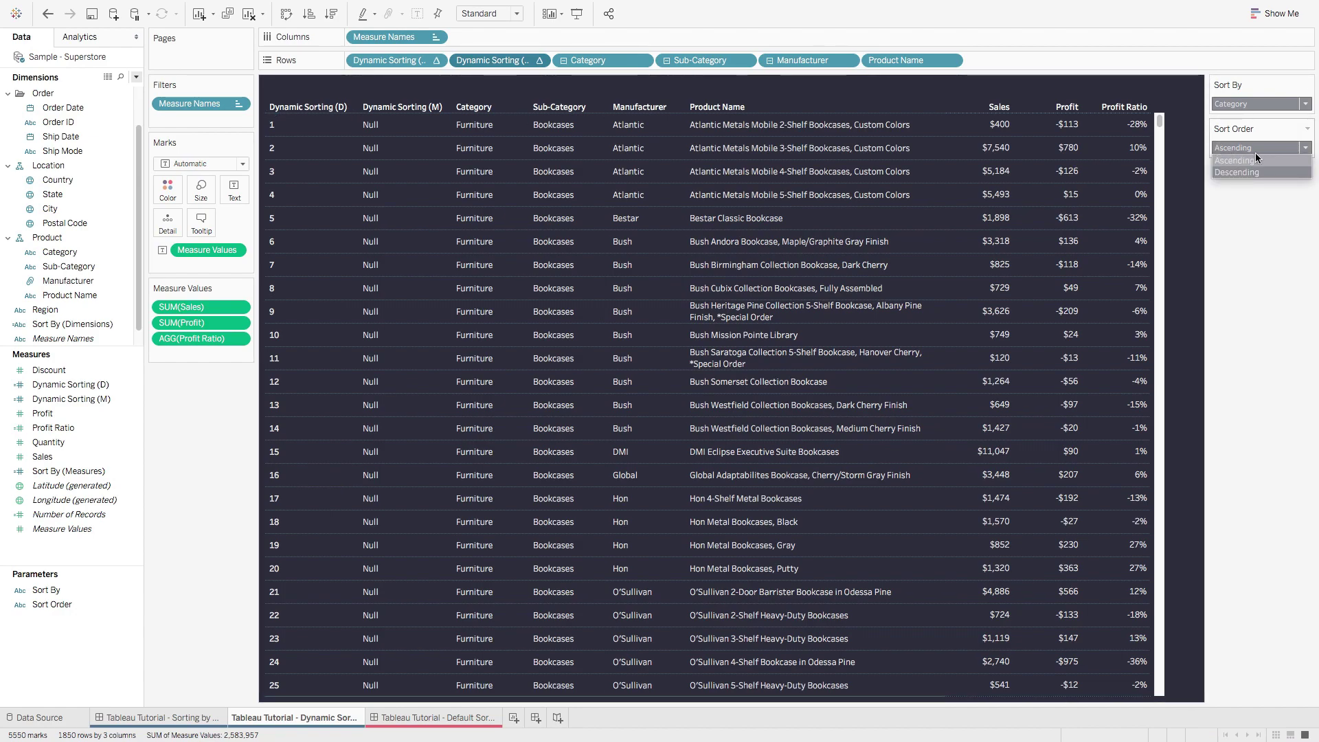
pyautogui.click(1248, 174)
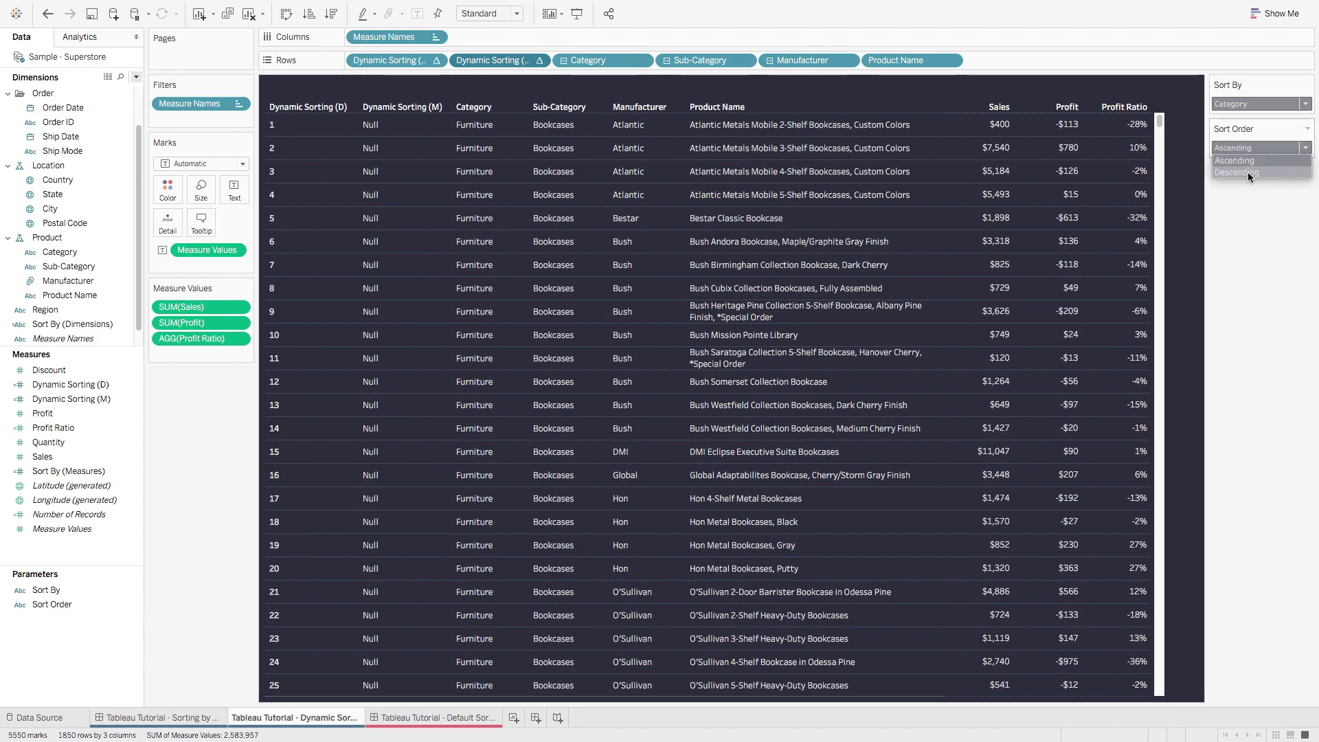
# - Switch Sort By to Profit with Descending order, putting the $25,200 Canon copier first
pyautogui.click(1230, 105)
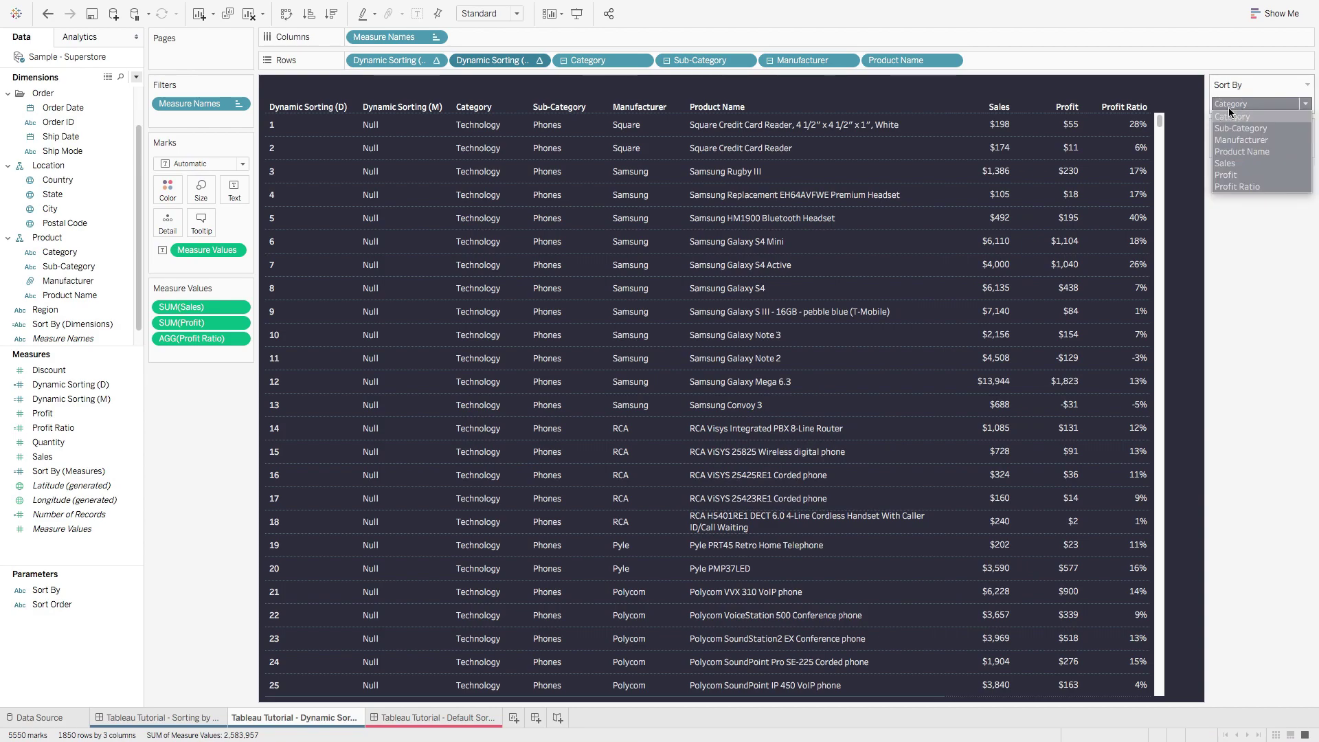
pyautogui.click(1234, 180)
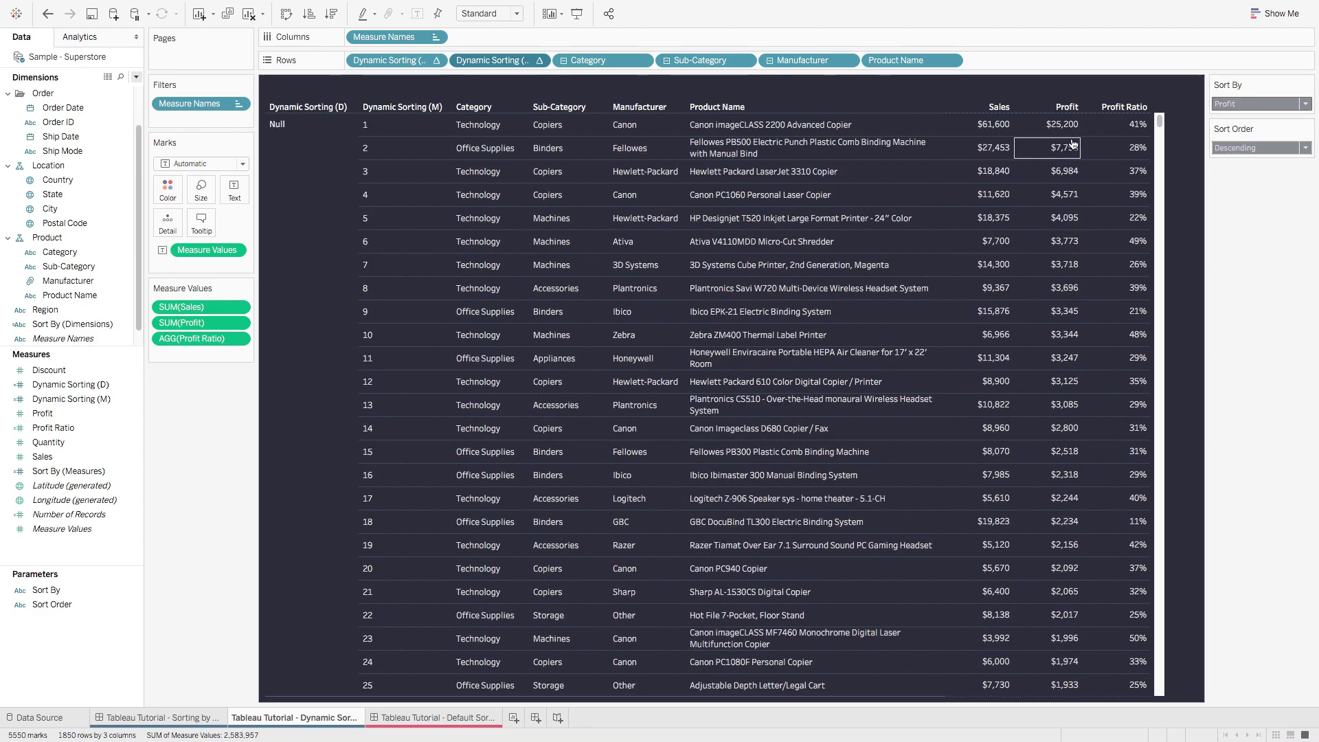
pyautogui.click(1262, 151)
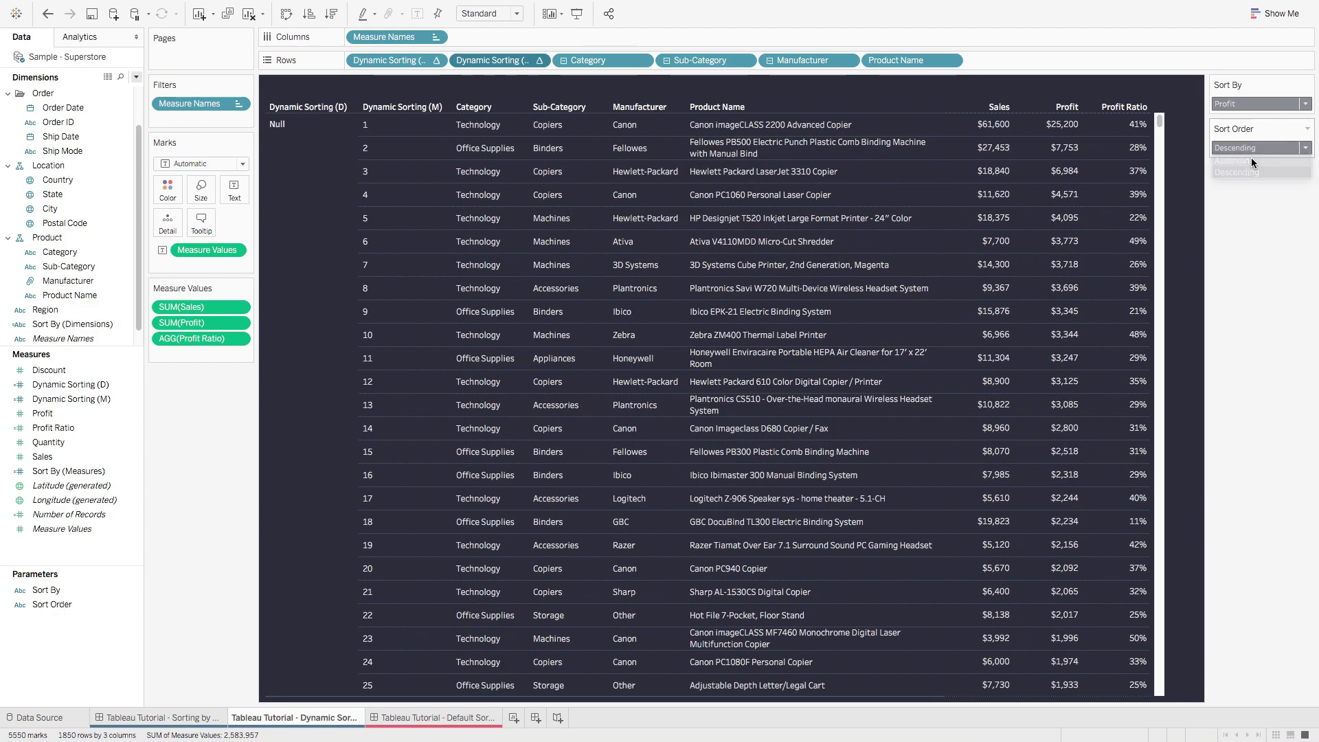